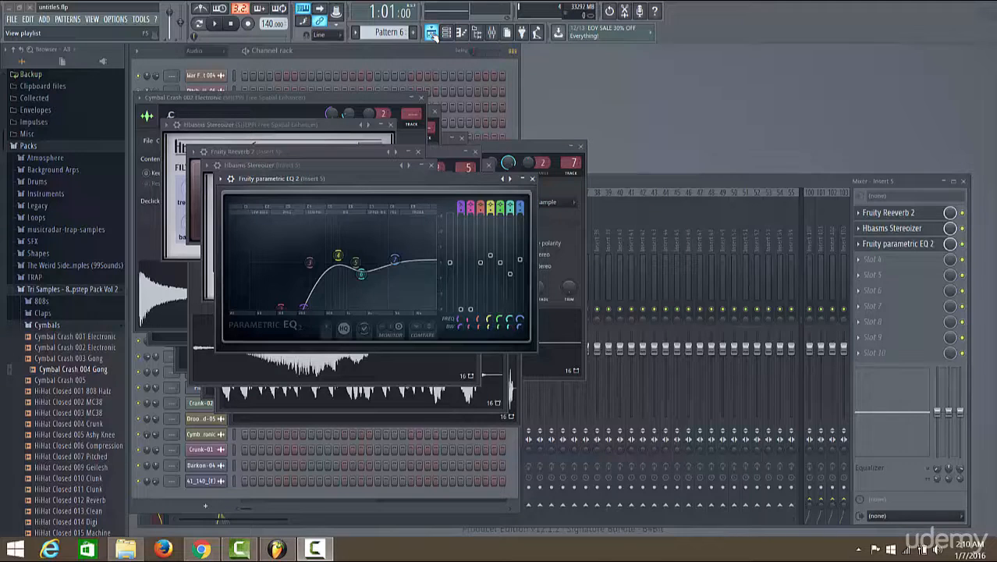
# Open the Playlist and reduce the track height so all the arrangement's tracks fit in view.
pyautogui.click(431, 34)
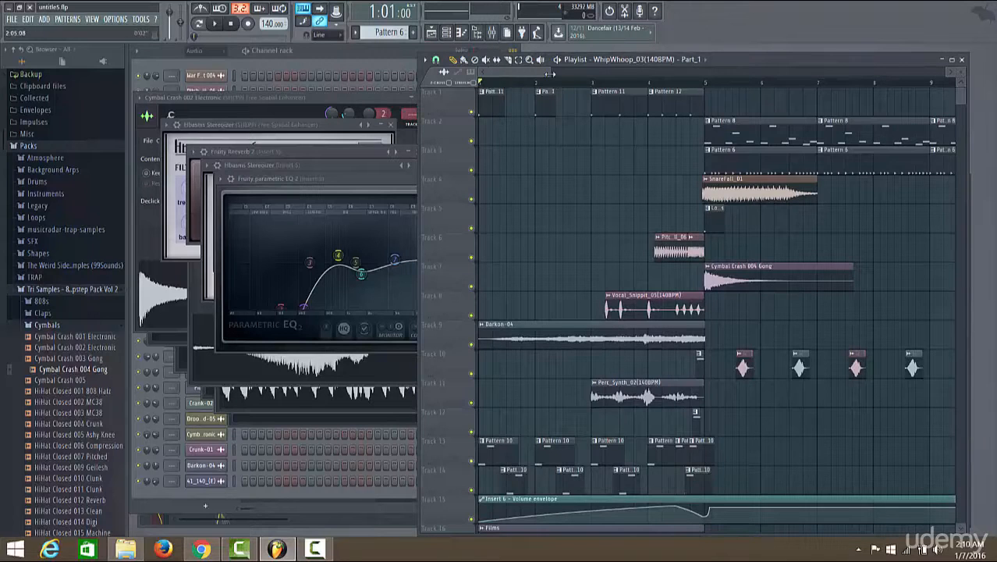
pyautogui.scroll(-2, 552, 73)
pyautogui.scroll(-3, 777, 246)
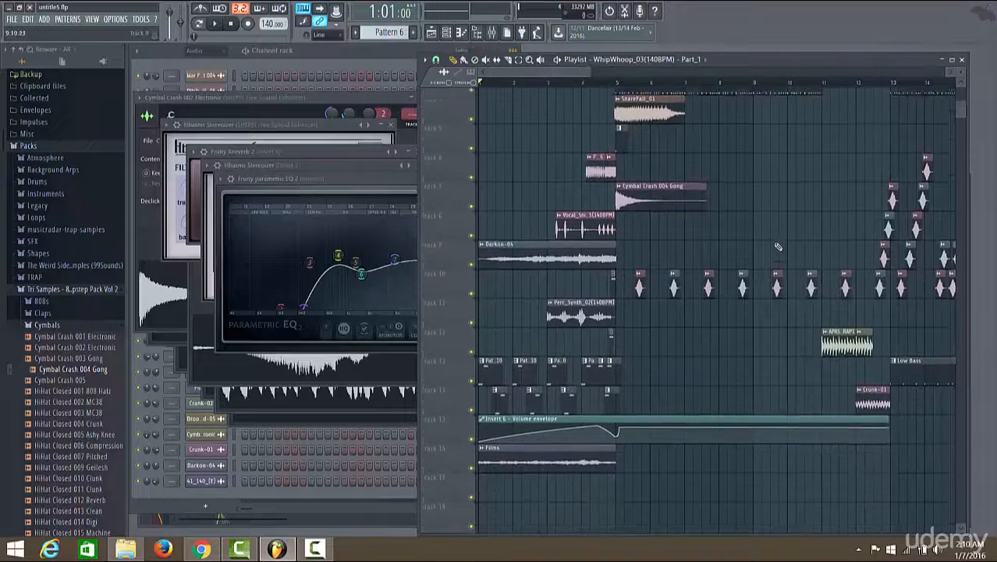
pyautogui.scroll(3, 778, 246)
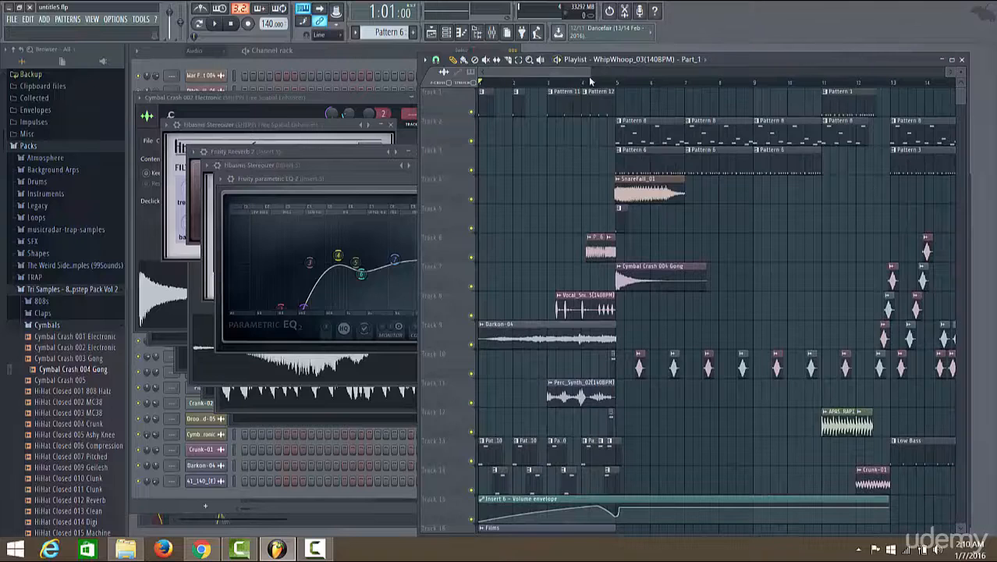
pyautogui.moveTo(959, 72); pyautogui.dragTo(959, 79)
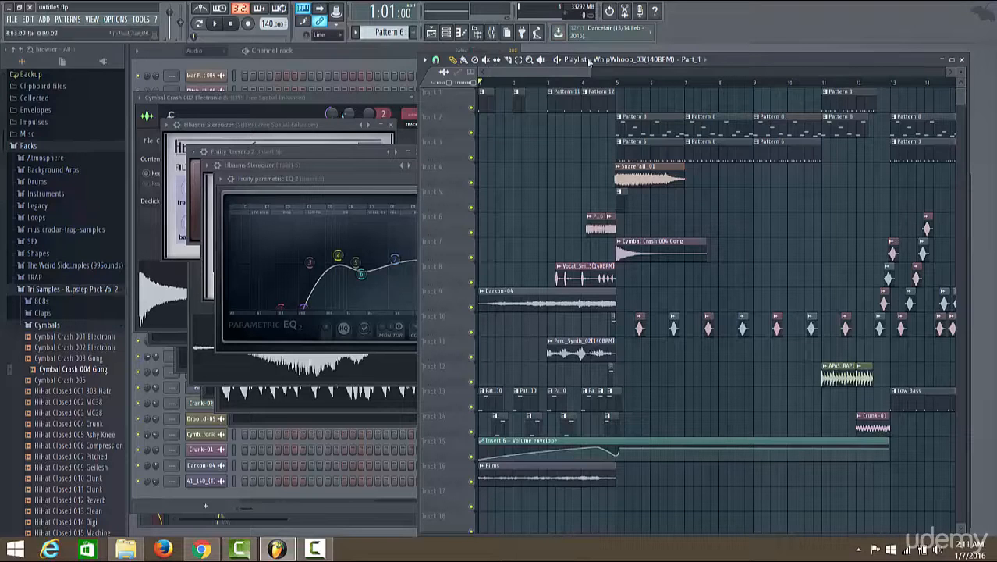
# Examine the song's sections along the Playlist timeline, from the intro through to the closing bars and back.
pyautogui.hscroll(3, 581, 68)
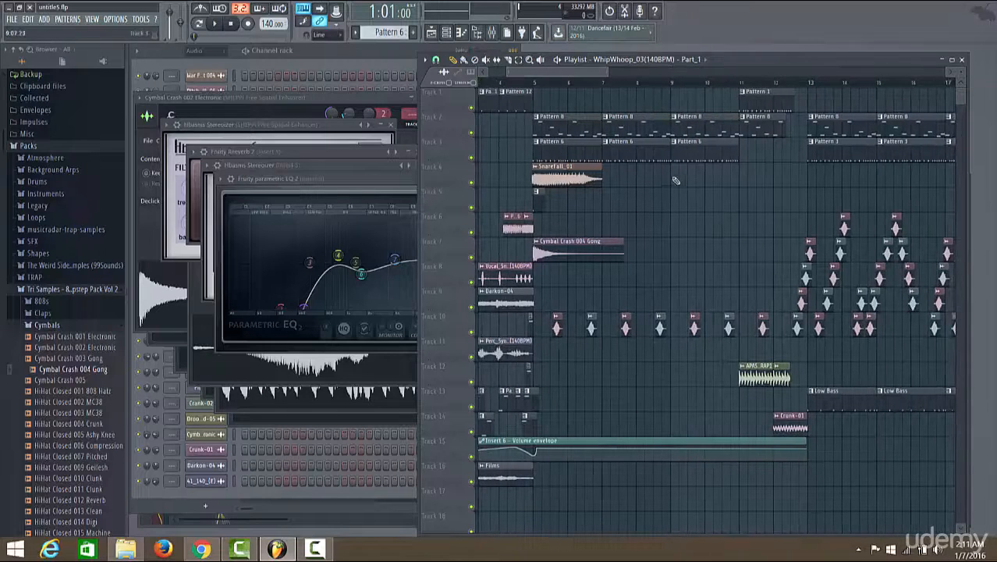
pyautogui.hscroll(5, 587, 74)
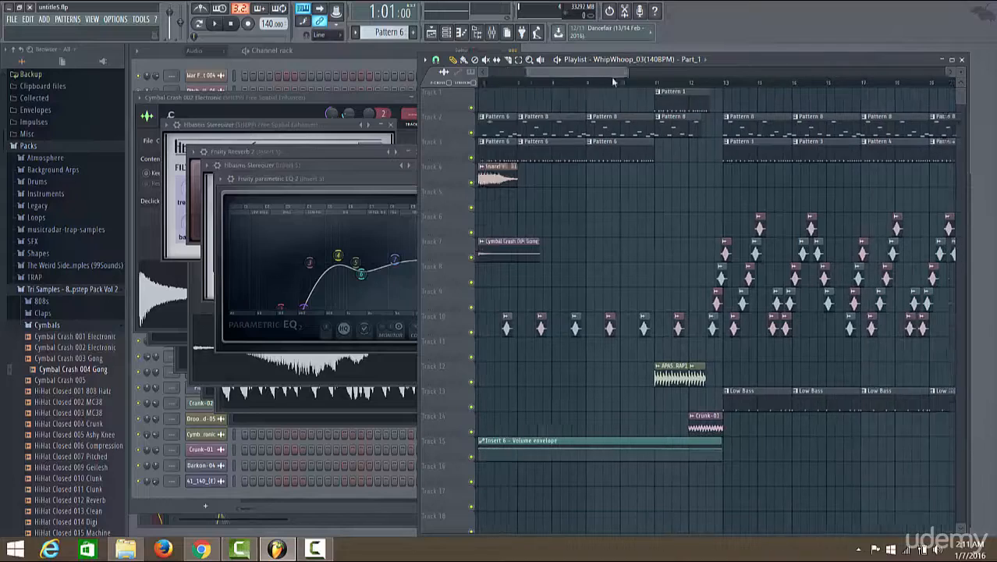
pyautogui.hscroll(8, 577, 72)
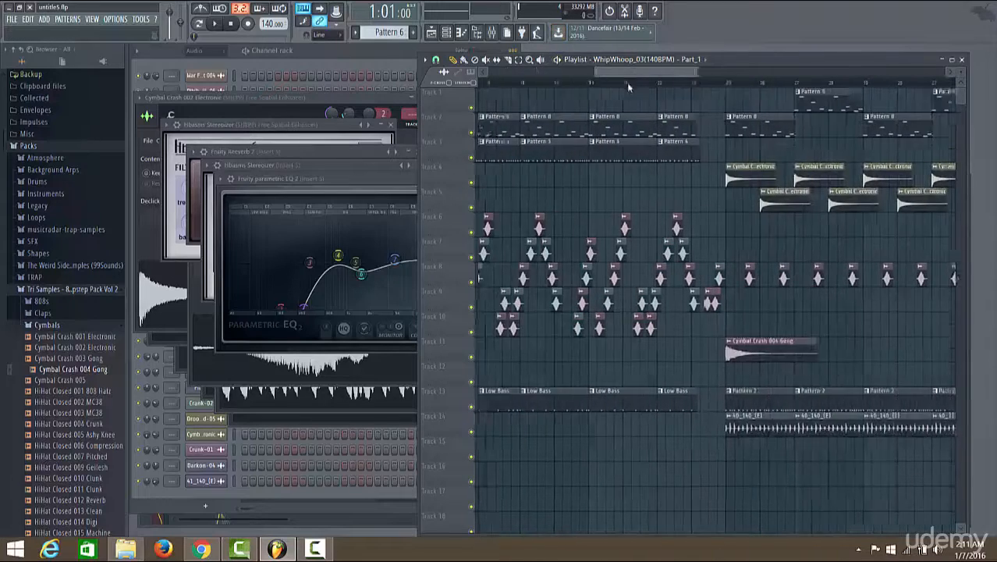
pyautogui.moveTo(643, 82)
pyautogui.mouseDown()
pyautogui.moveTo(749, 90)
pyautogui.moveTo(780, 115)
pyautogui.mouseUp()
pyautogui.hscroll(8, 755, 70)
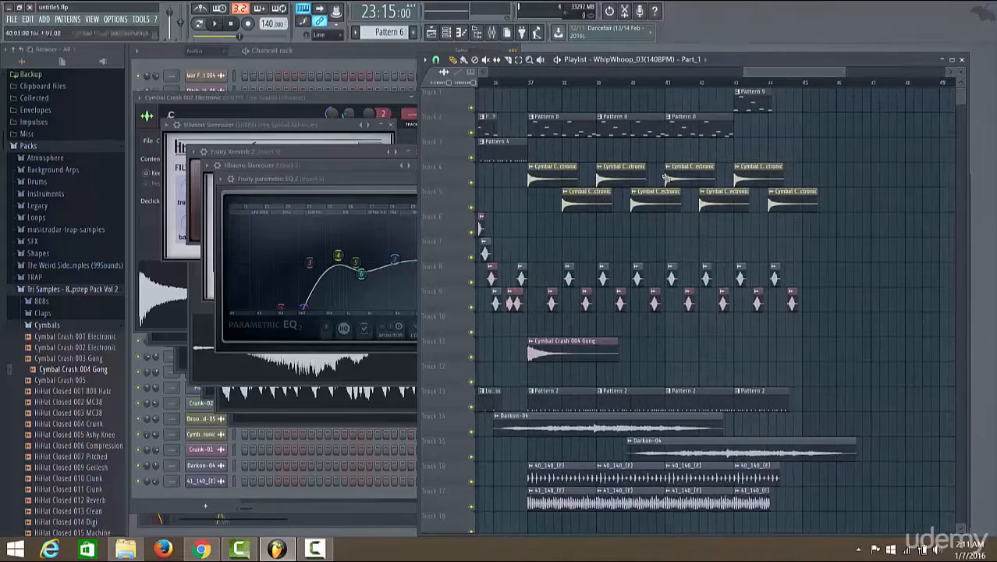
pyautogui.moveTo(783, 76); pyautogui.dragTo(525, 160)
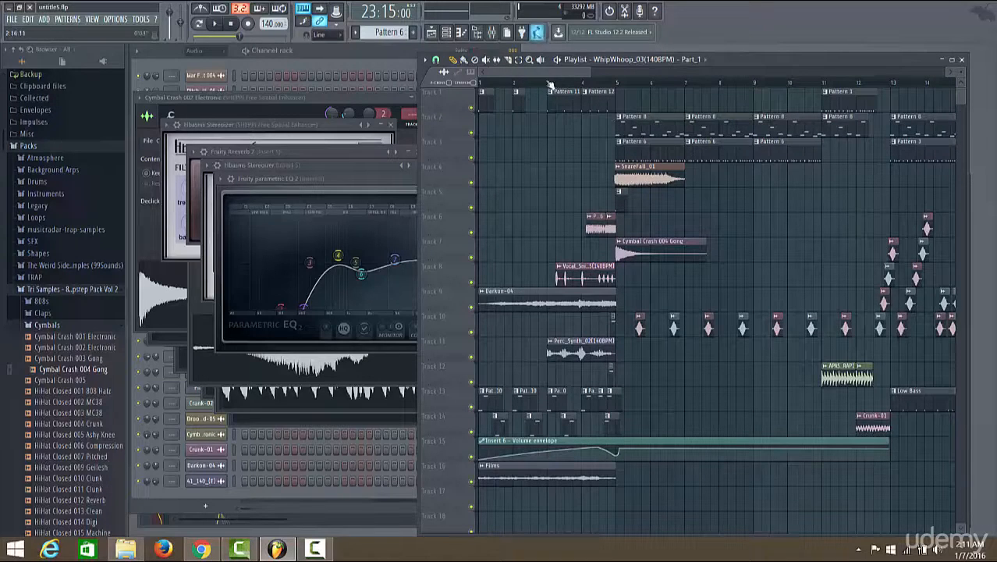
pyautogui.moveTo(536, 71); pyautogui.dragTo(764, 237)
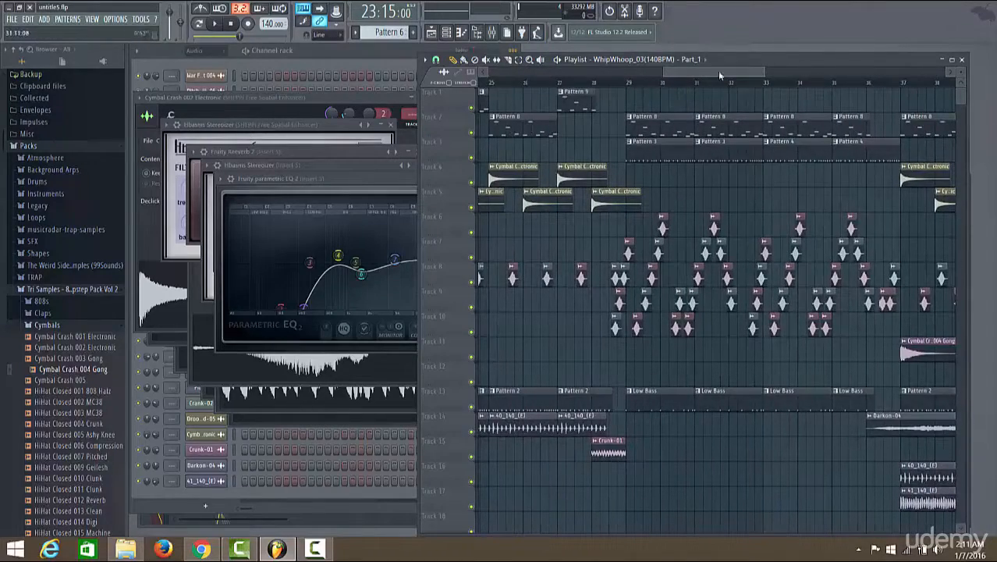
pyautogui.moveTo(718, 70); pyautogui.dragTo(495, 213)
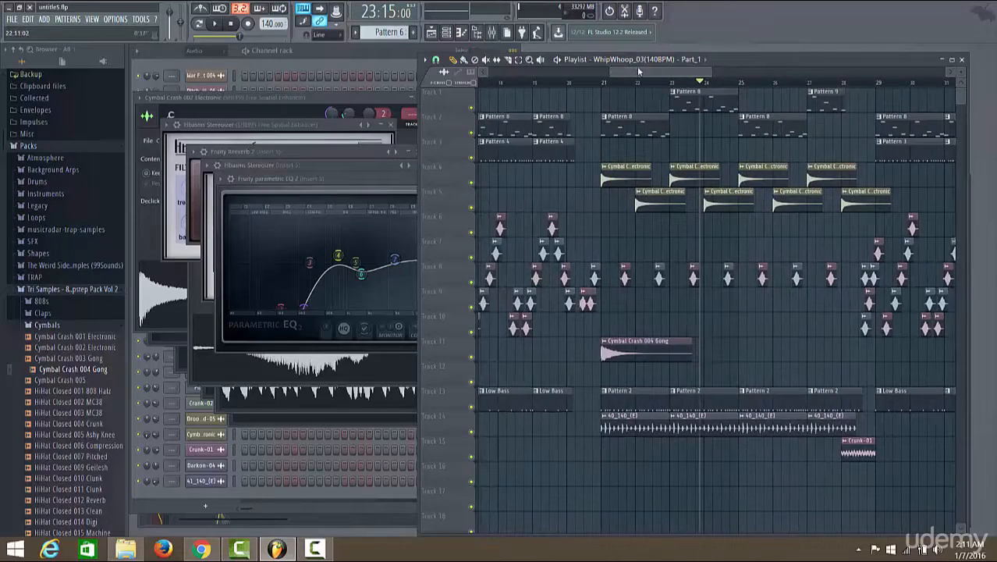
pyautogui.moveTo(636, 69); pyautogui.dragTo(442, 147)
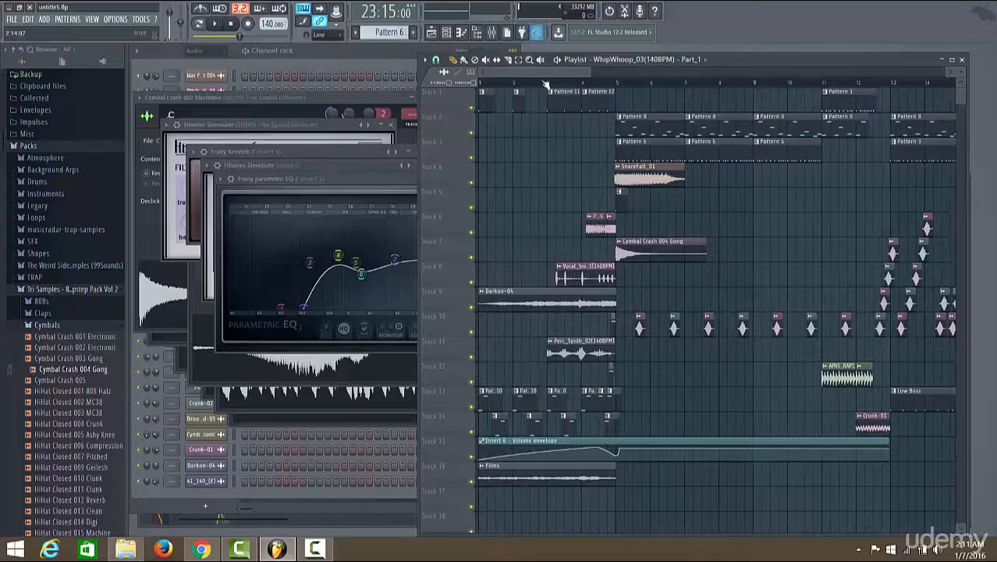
pyautogui.moveTo(533, 73); pyautogui.dragTo(484, 90)
pyautogui.moveTo(540, 73)
pyautogui.mouseDown()
pyautogui.moveTo(721, 87)
pyautogui.moveTo(547, 76)
pyautogui.mouseUp()
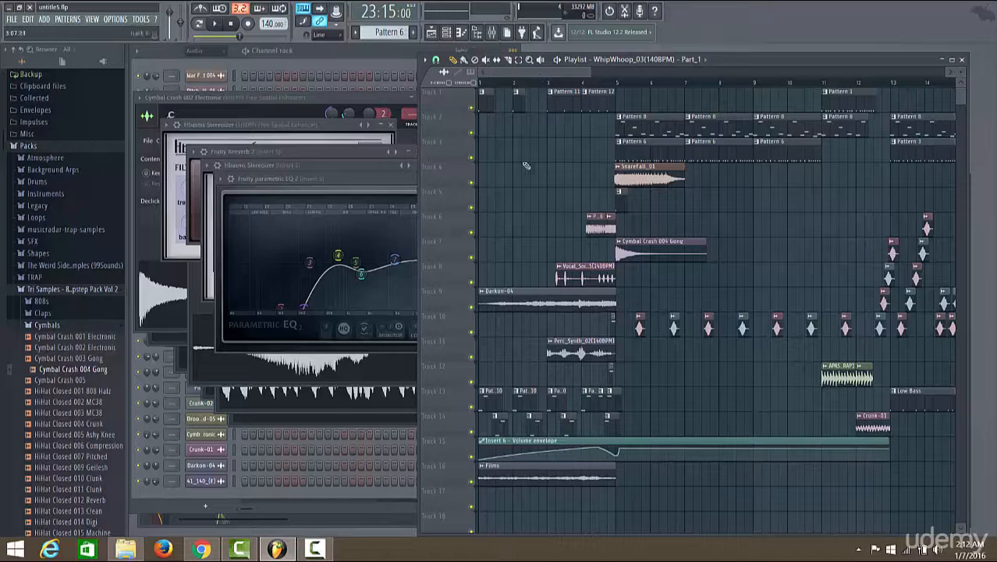
# Play the whole arrangement from bar 1, following the playhead through every section, and stop after the end.
pyautogui.click(231, 23)
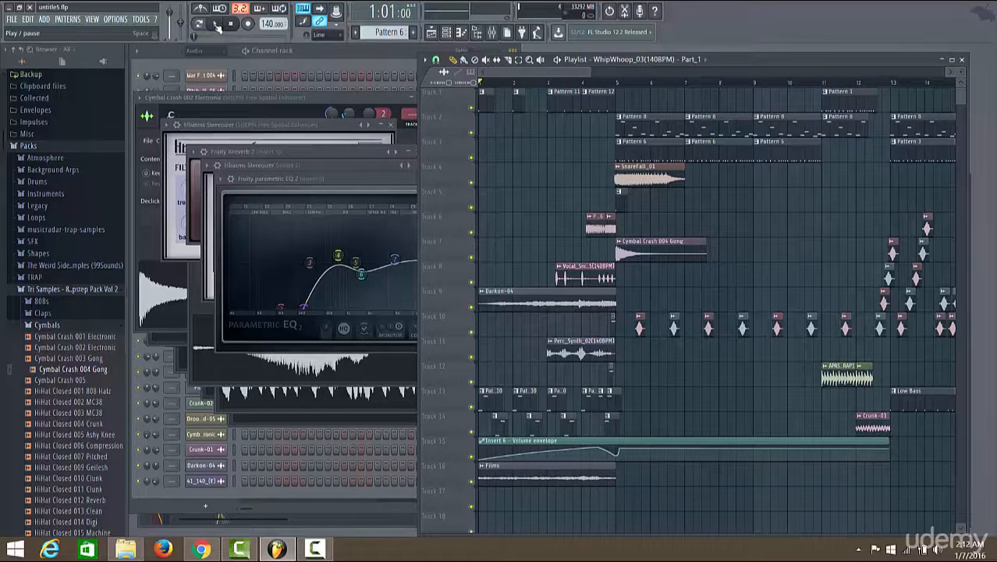
pyautogui.click(218, 26)
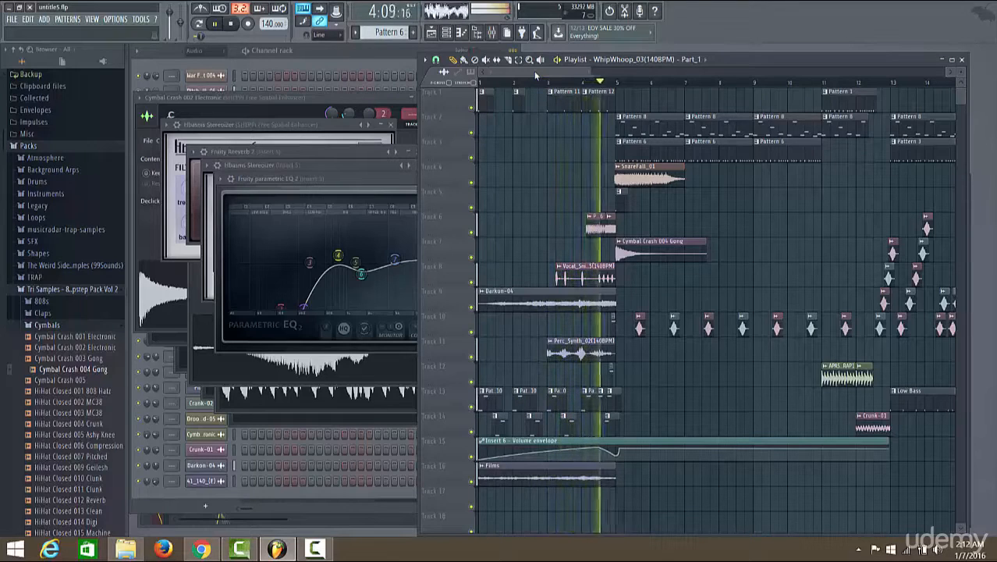
pyautogui.moveTo(535, 73); pyautogui.dragTo(604, 74)
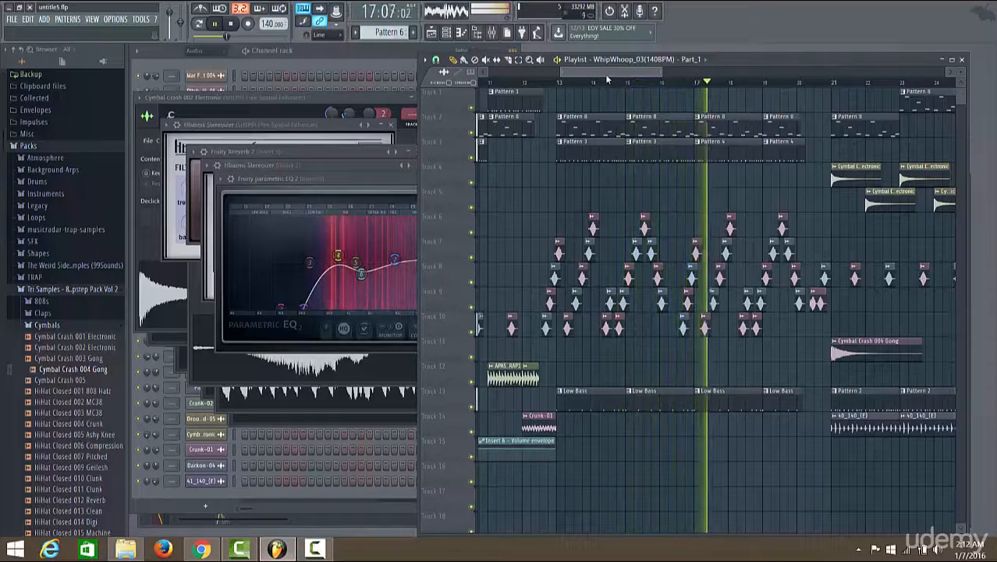
pyautogui.moveTo(607, 78); pyautogui.dragTo(623, 78)
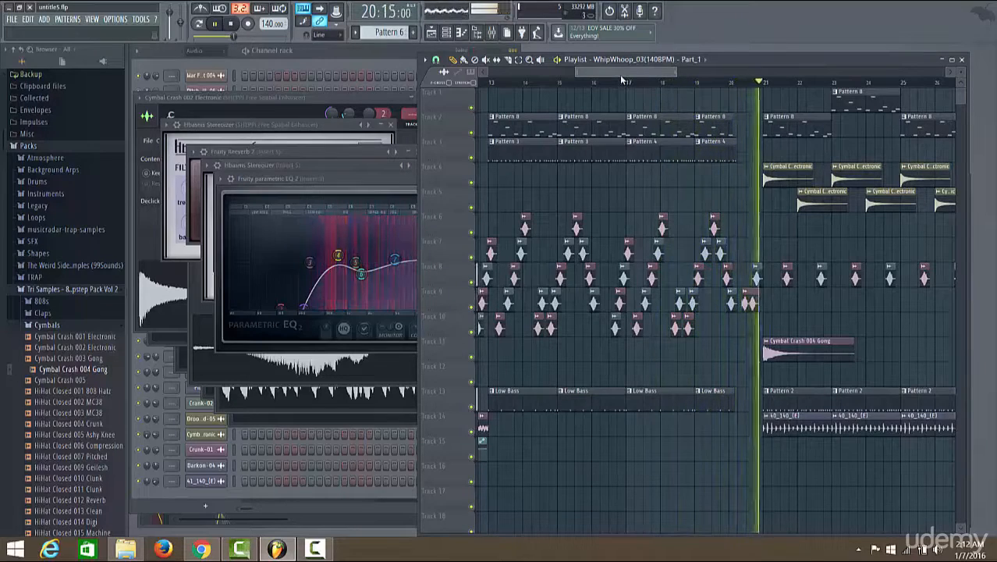
pyautogui.moveTo(622, 78); pyautogui.dragTo(694, 78)
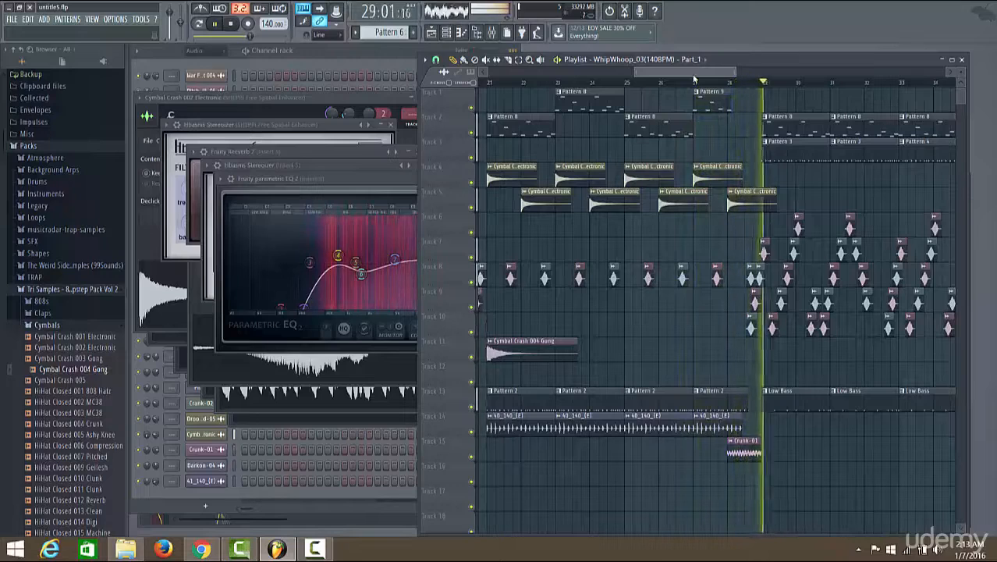
pyautogui.moveTo(695, 78); pyautogui.dragTo(729, 71)
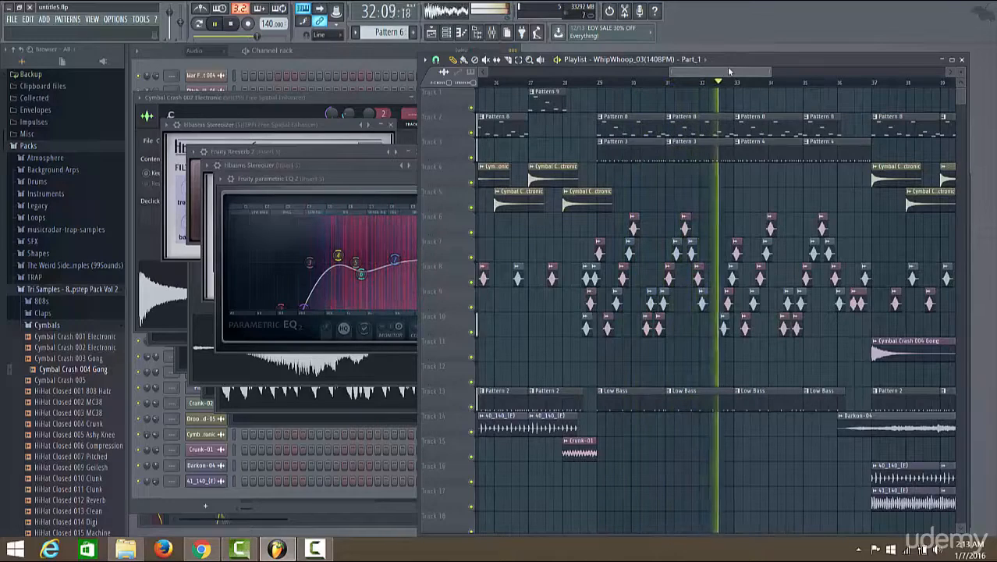
pyautogui.moveTo(728, 69); pyautogui.dragTo(765, 73)
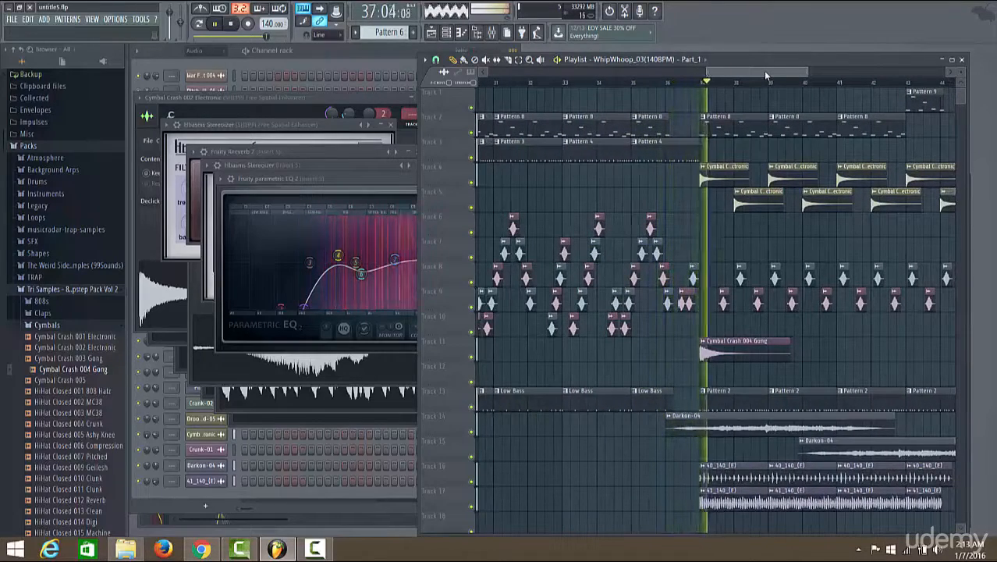
pyautogui.moveTo(765, 76); pyautogui.dragTo(805, 76)
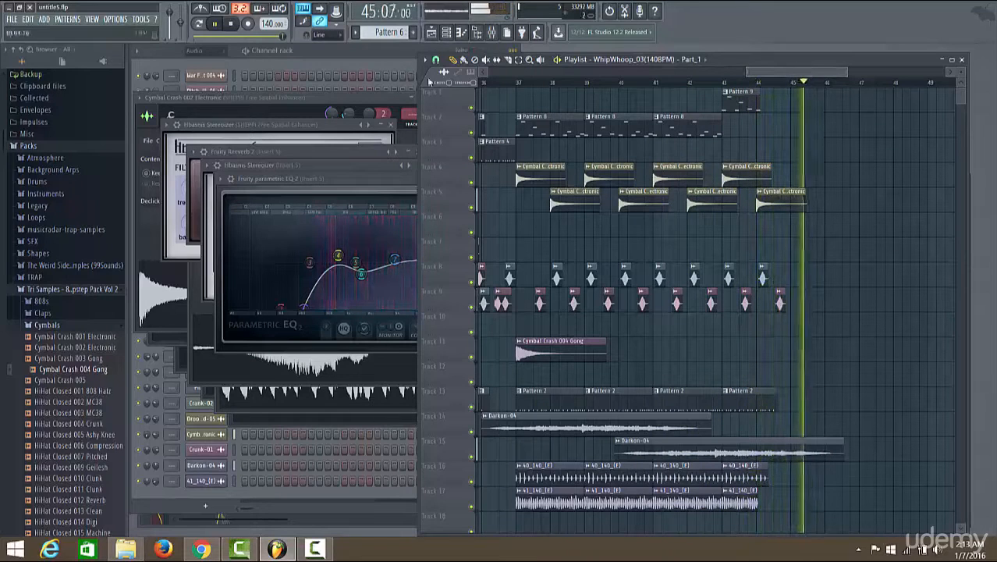
pyautogui.click(233, 23)
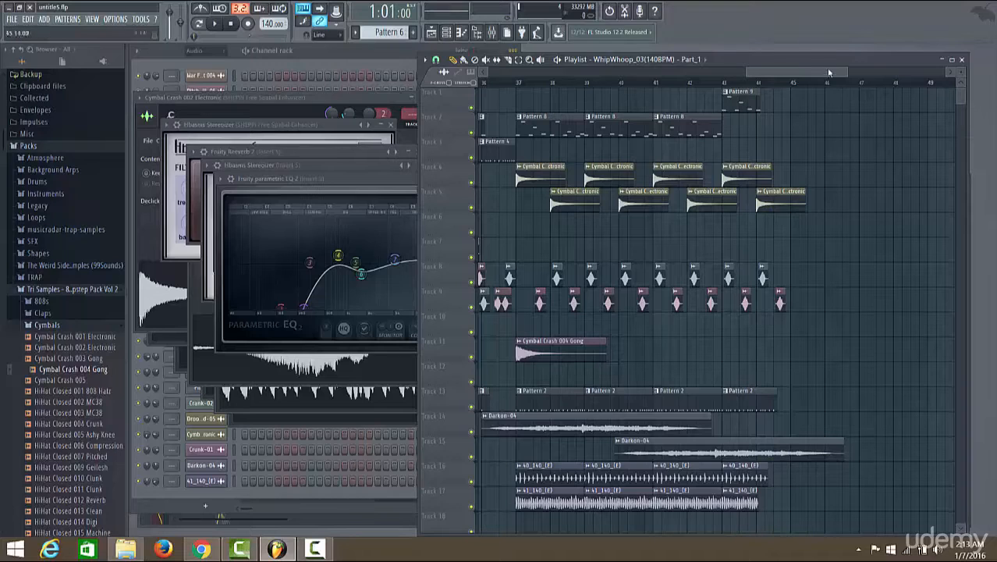
# Place the full WhipWhoop_03(140BPM) sample as a clip on Track 16, around bar 14.
pyautogui.moveTo(829, 72); pyautogui.dragTo(547, 97)
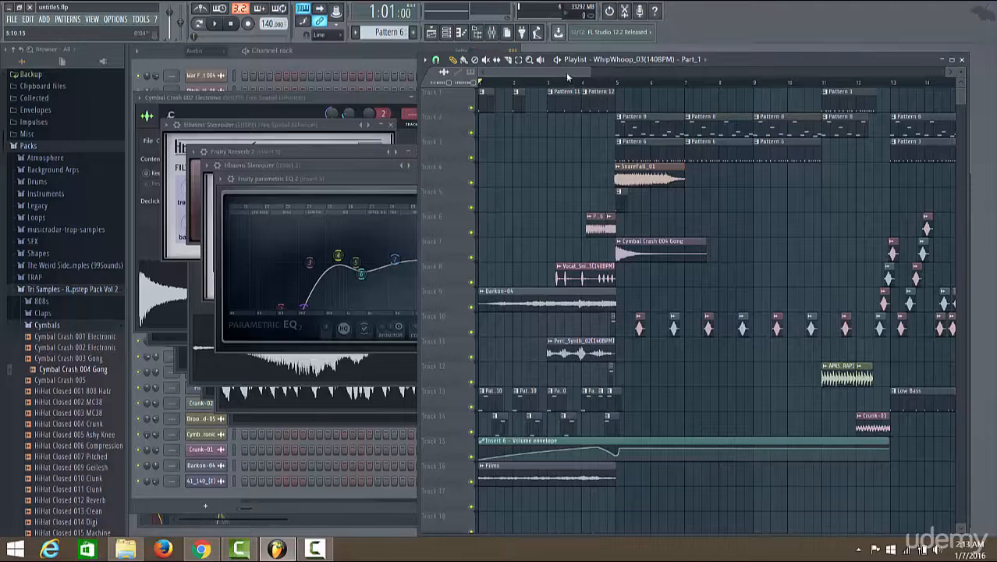
pyautogui.hscroll(5, 613, 341)
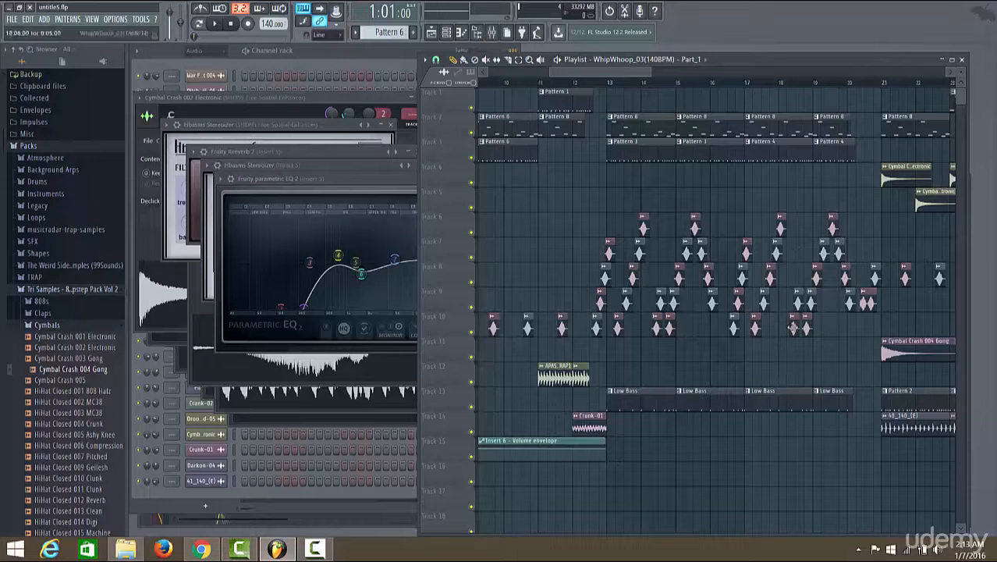
pyautogui.click(705, 476)
pyautogui.moveTo(700, 478); pyautogui.dragTo(605, 479)
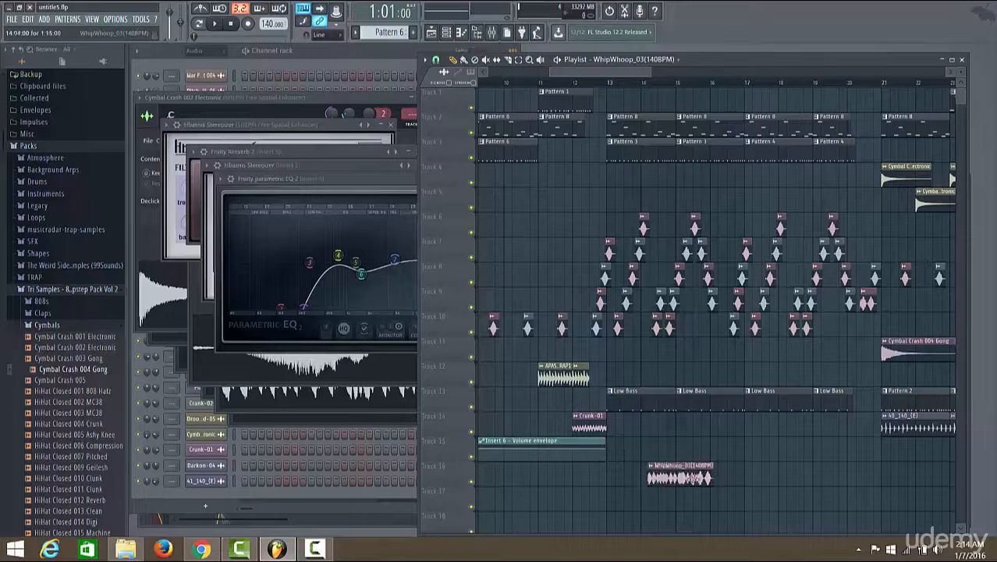
# Move the WhipWhoop_03 clip beyond the end of the song, to bar 49 on Track 7.
pyautogui.moveTo(631, 72); pyautogui.dragTo(754, 70)
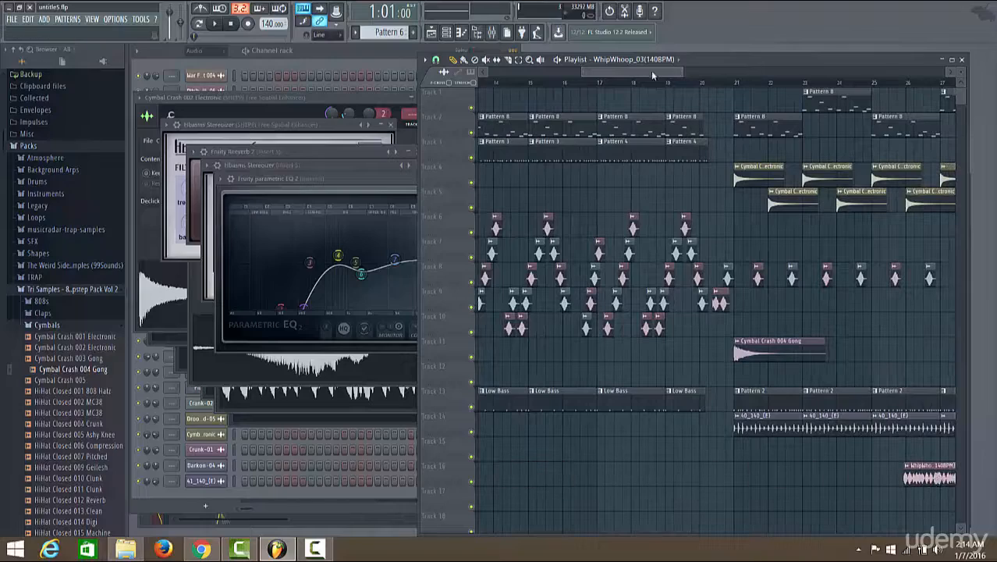
pyautogui.moveTo(650, 70); pyautogui.dragTo(704, 71)
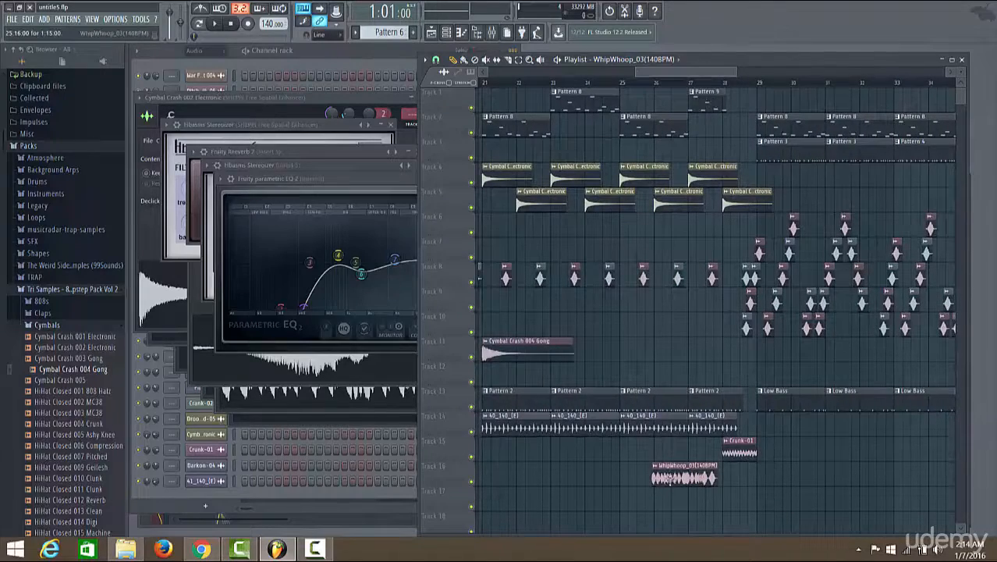
pyautogui.moveTo(682, 478); pyautogui.dragTo(693, 284)
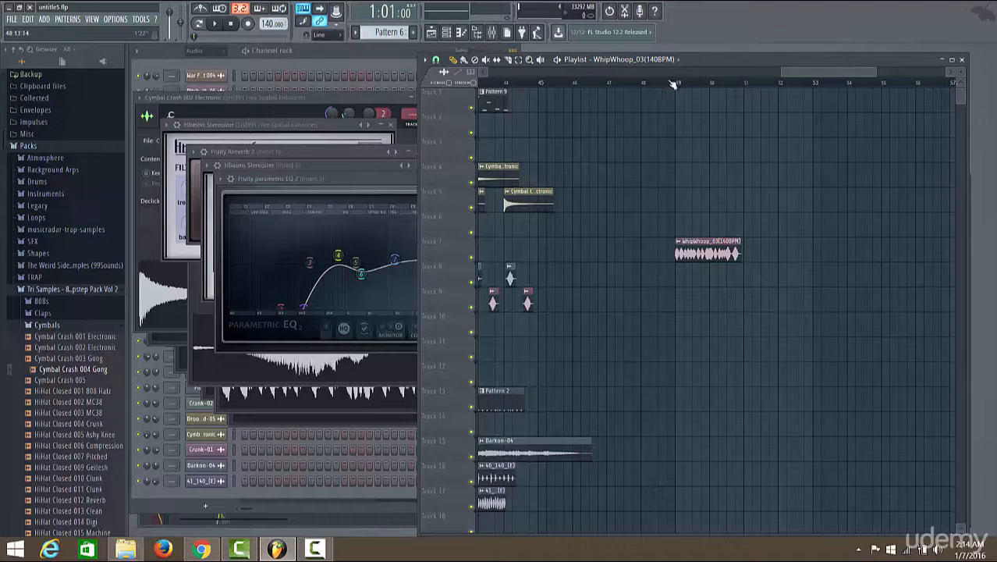
# Listen to the full WhipWhoop_03 clip from just before its start, at 48:14, and stop playback.
pyautogui.click(669, 83)
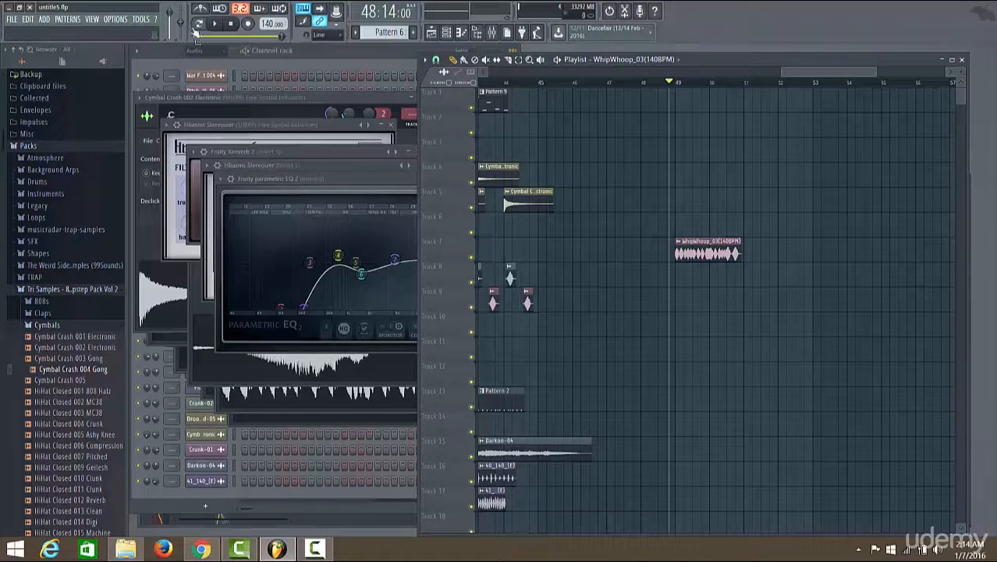
pyautogui.click(217, 25)
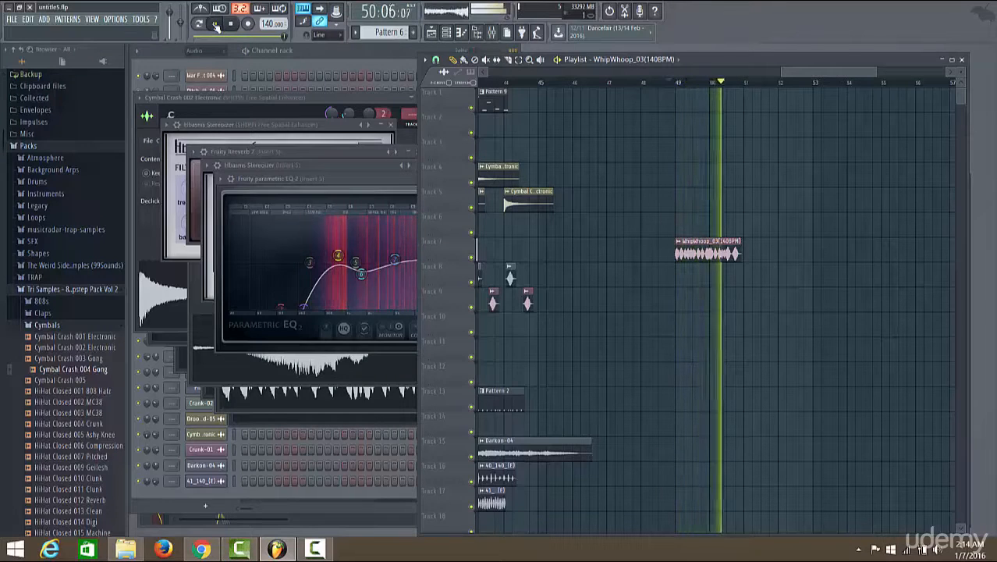
pyautogui.press('space')
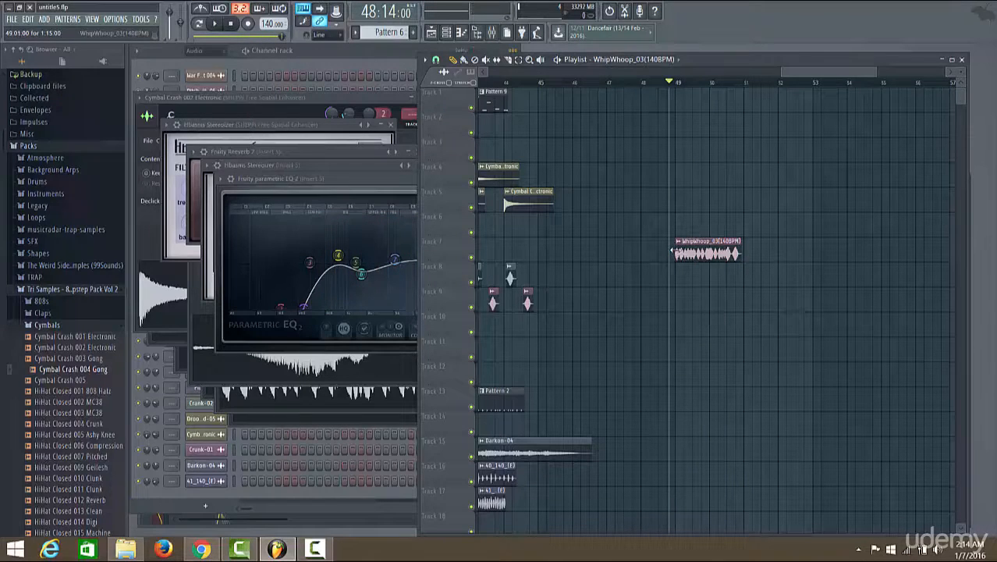
# Trim the start of the WhipWhoop_03 clip to 50:11, keeping only its last hit, and audition it from 50:07.
pyautogui.moveTo(675, 252); pyautogui.dragTo(730, 251)
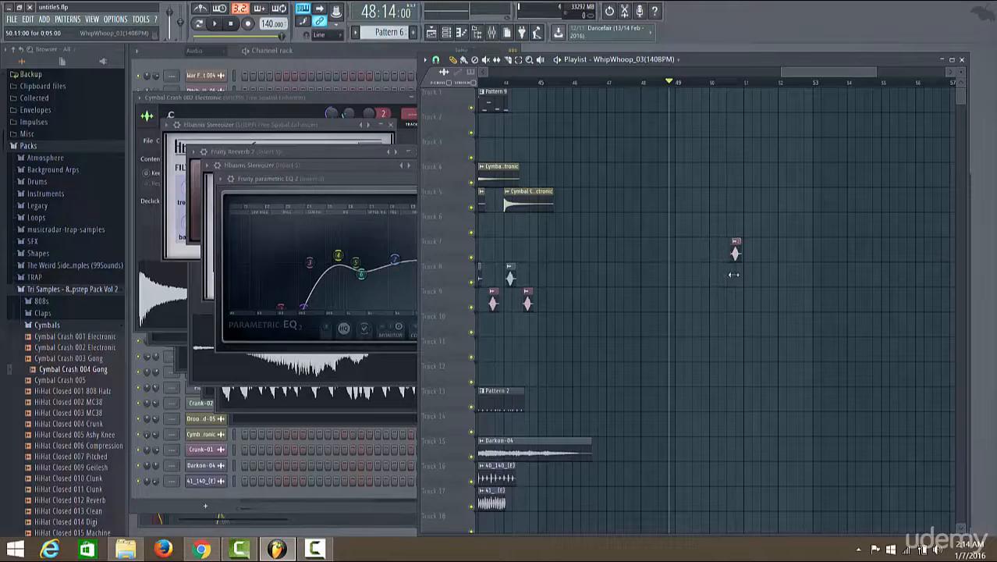
pyautogui.click(723, 82)
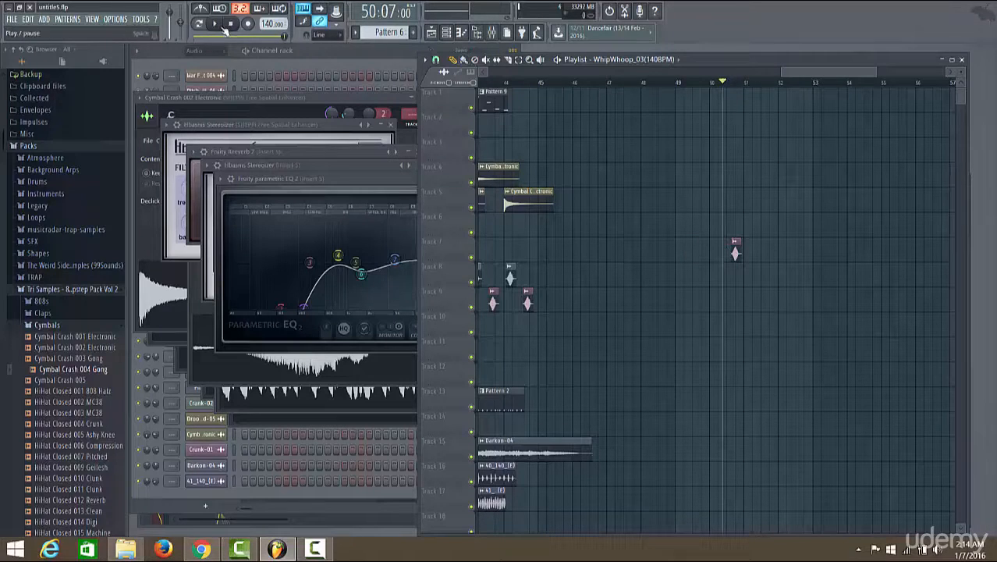
pyautogui.click(215, 23)
pyautogui.click(231, 23)
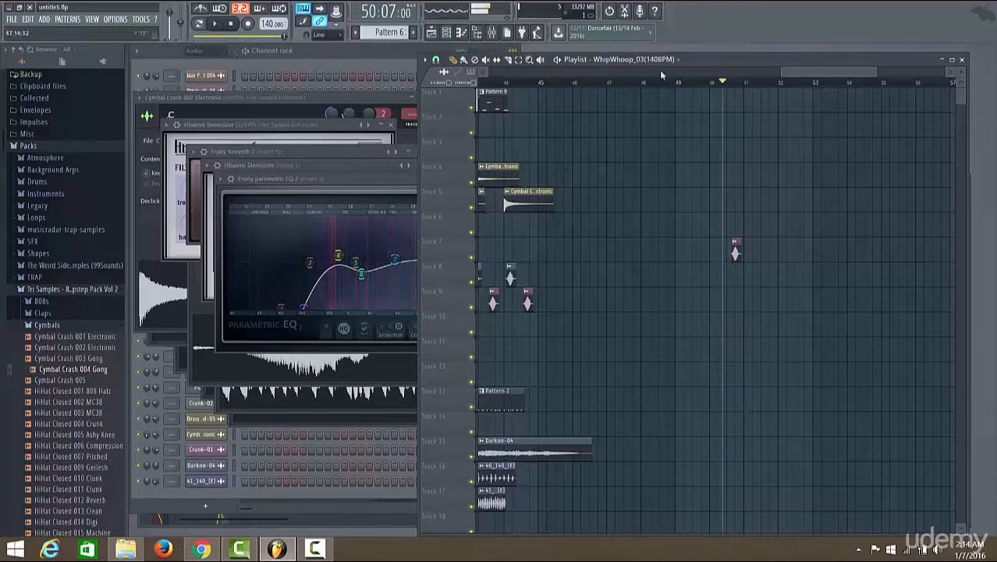
pyautogui.moveTo(836, 71); pyautogui.dragTo(774, 90)
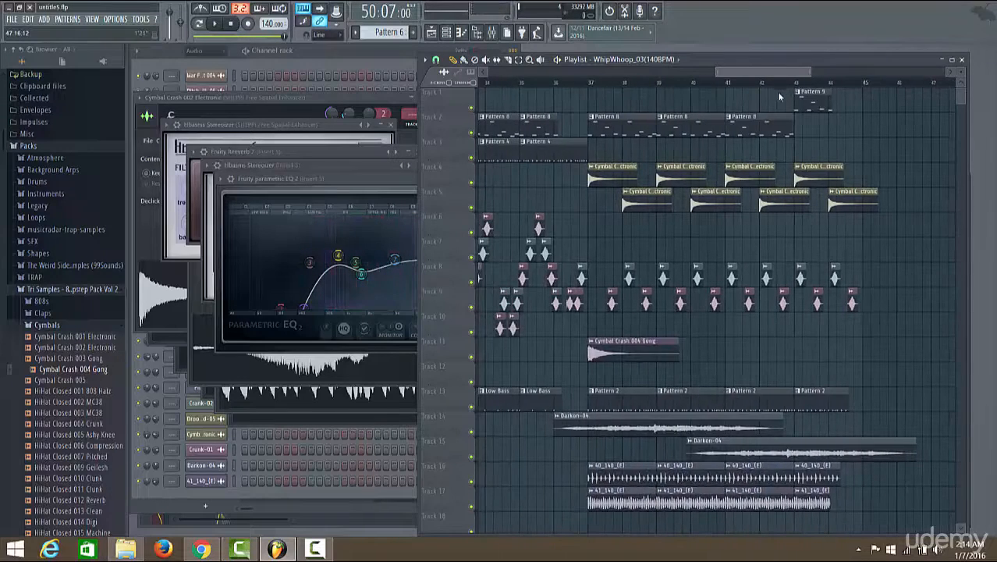
# Place a copy of the trimmed WhipWhoop_03 hit at 49:10 on Track 7 and make it unique.
pyautogui.scroll(-4, 776, 92)
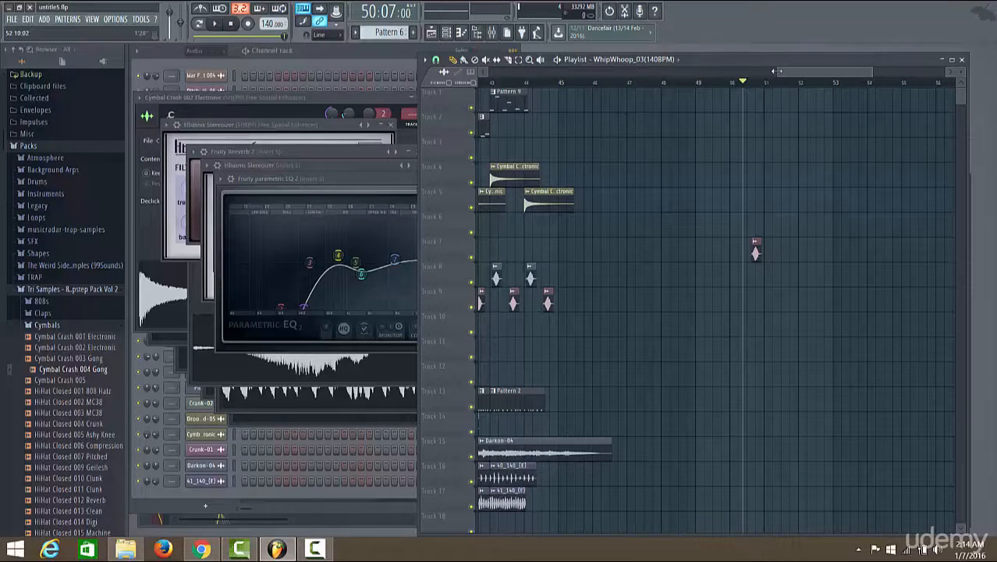
pyautogui.moveTo(775, 71); pyautogui.dragTo(835, 83)
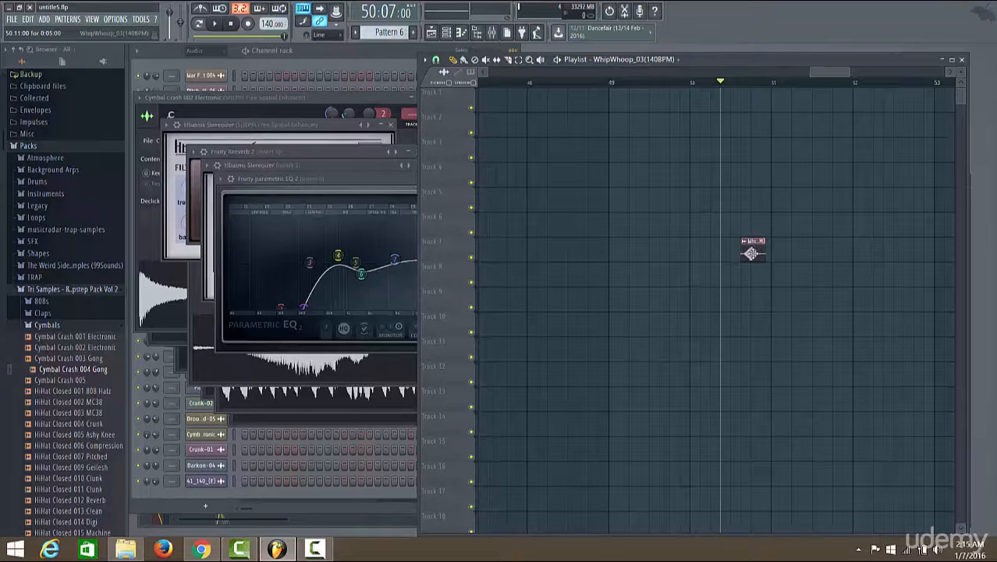
pyautogui.click(659, 254)
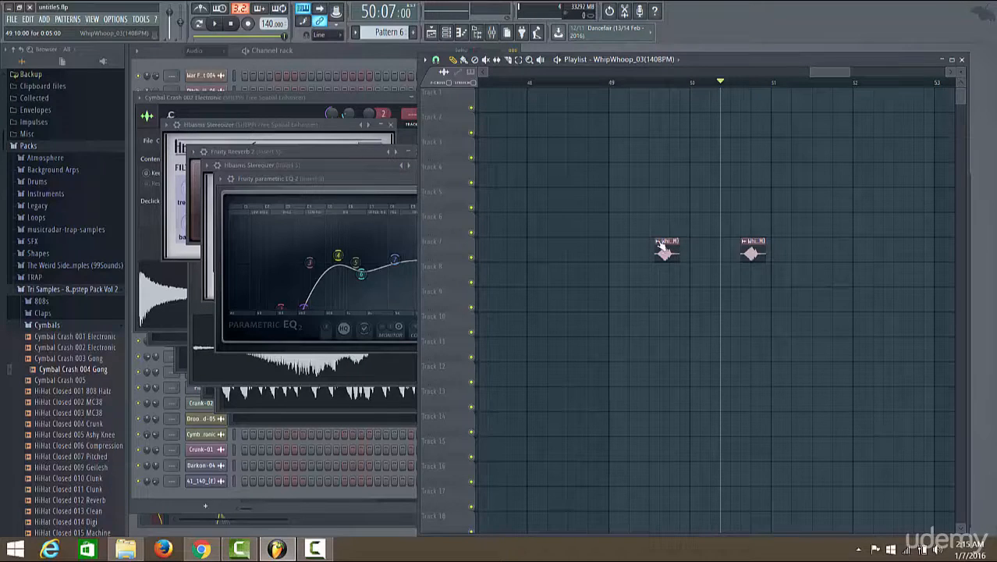
pyautogui.click(657, 241)
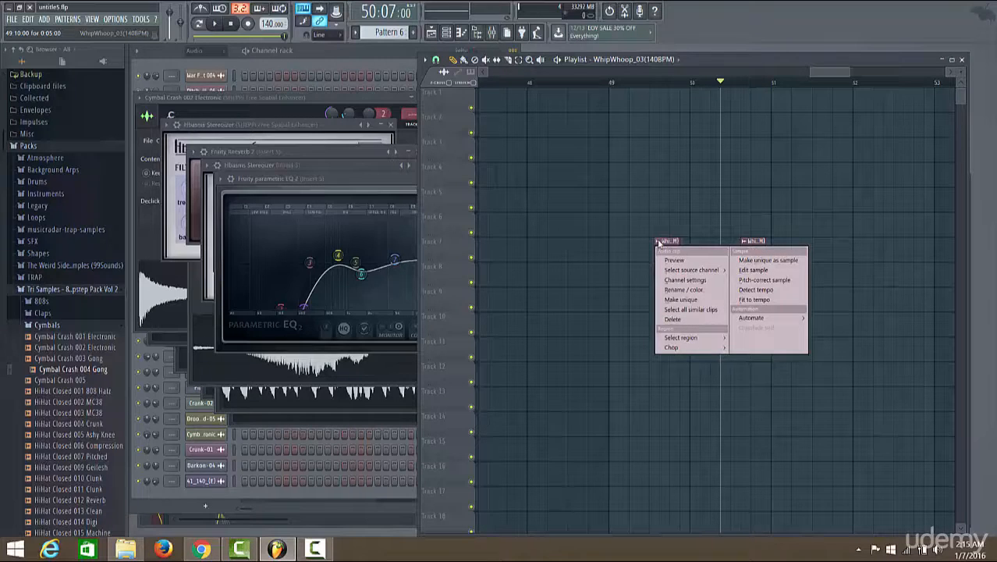
pyautogui.click(692, 301)
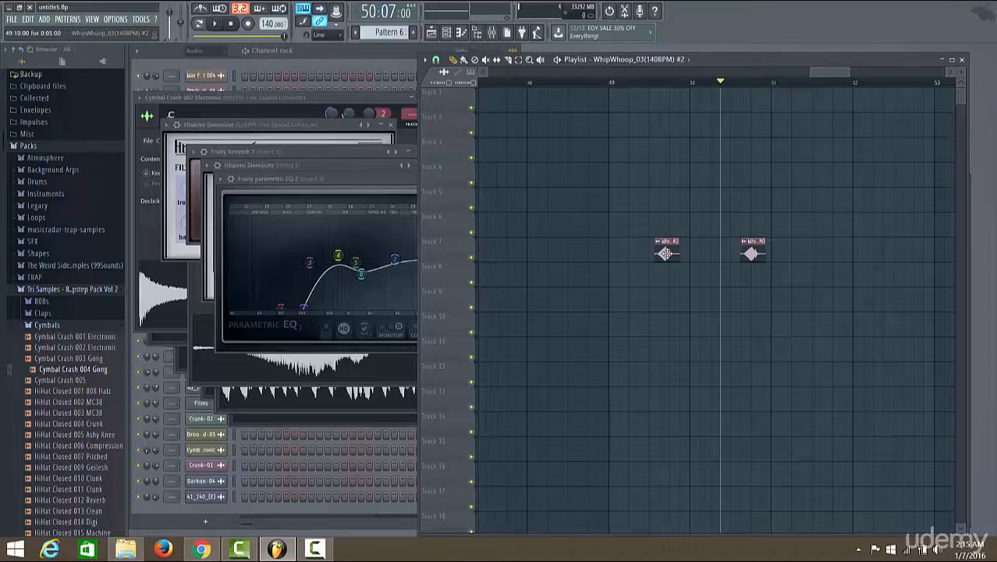
# Open the channel settings of the WhipWhoop_03 #2 copy and enable Reverse for its sample.
pyautogui.doubleClick(666, 252)
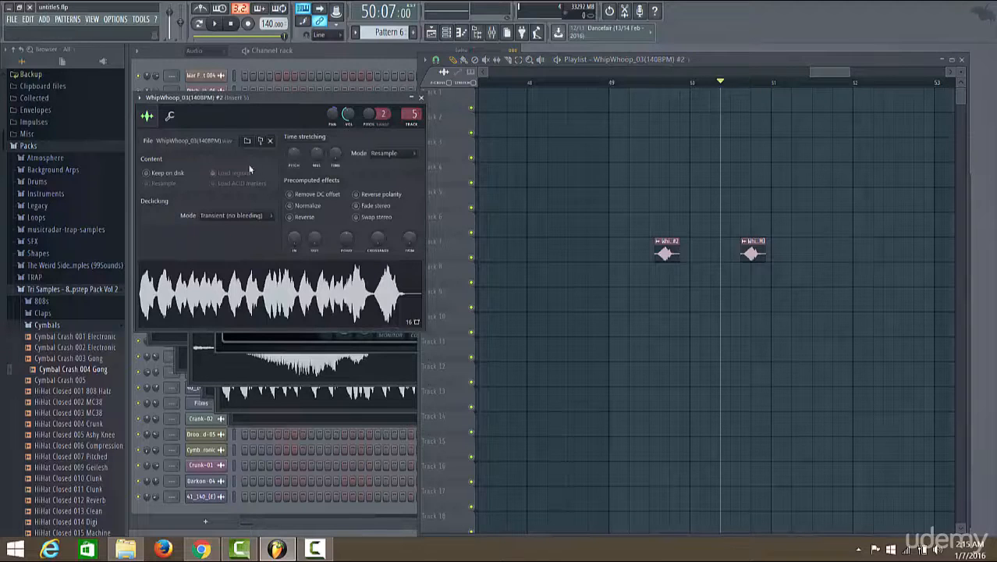
pyautogui.moveTo(277, 99); pyautogui.dragTo(294, 193)
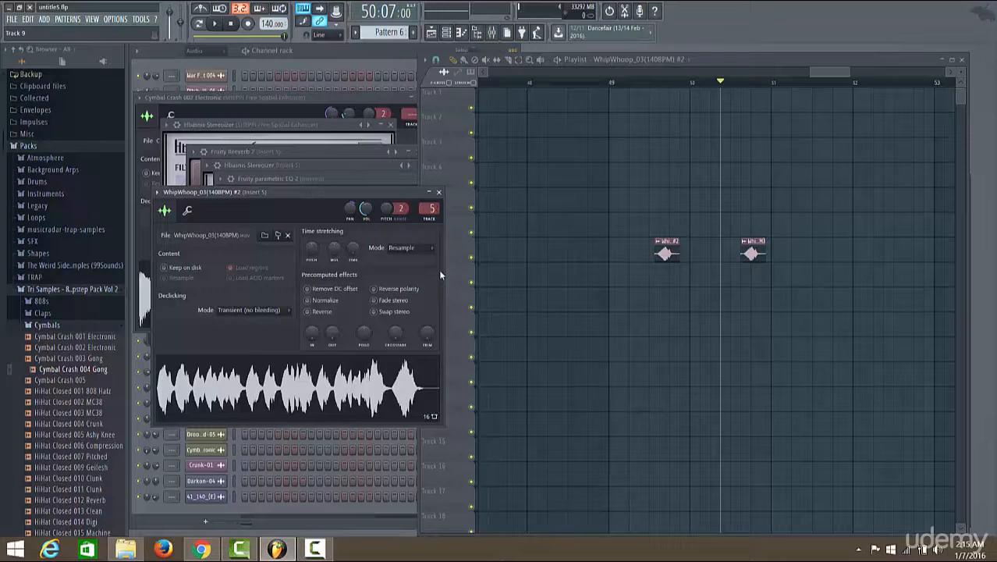
pyautogui.click(309, 312)
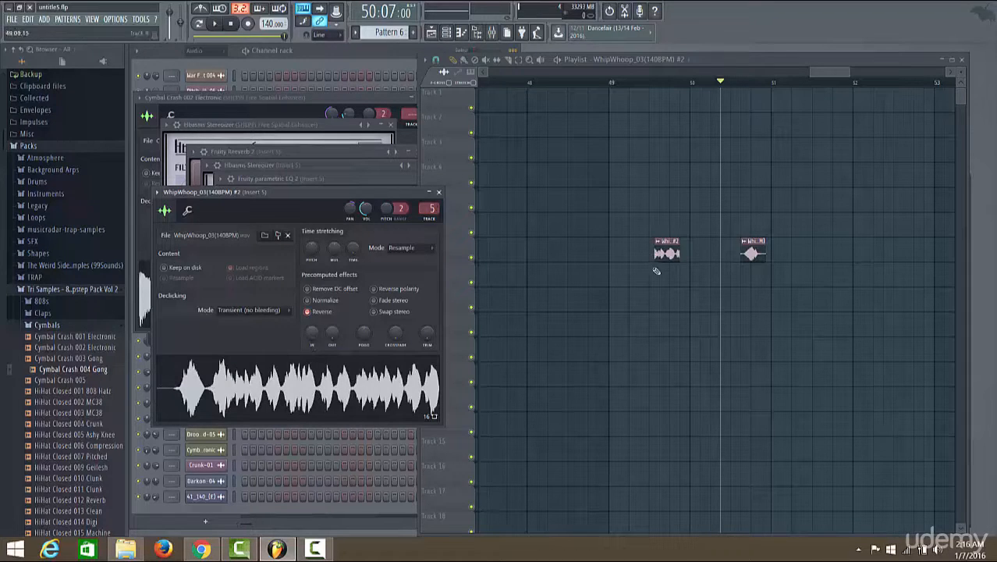
# Move the reversed WhipWhoop_03 #2 clip directly behind the original hit on Track 7 and try to audition the pair.
pyautogui.moveTo(669, 253); pyautogui.dragTo(779, 260)
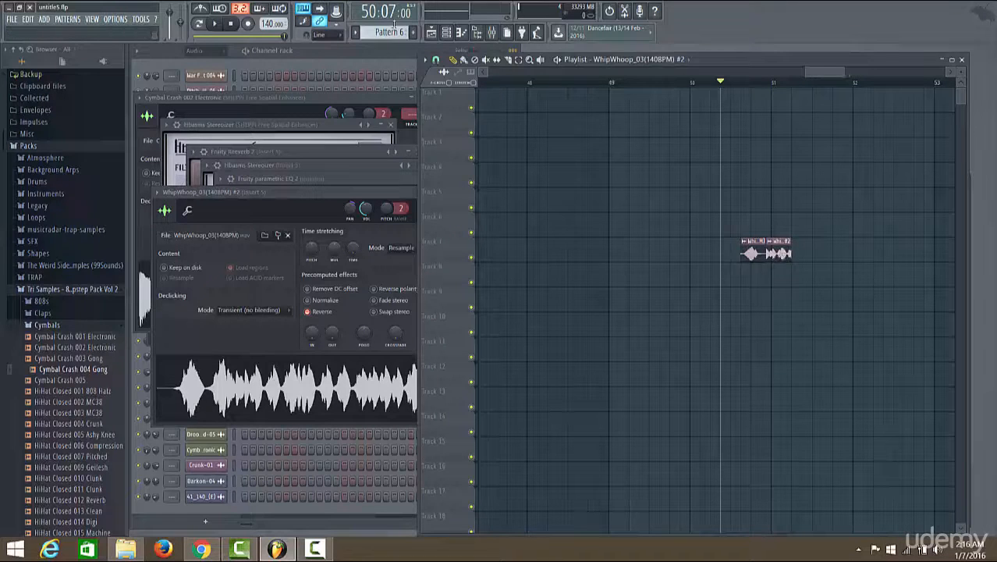
pyautogui.click(215, 24)
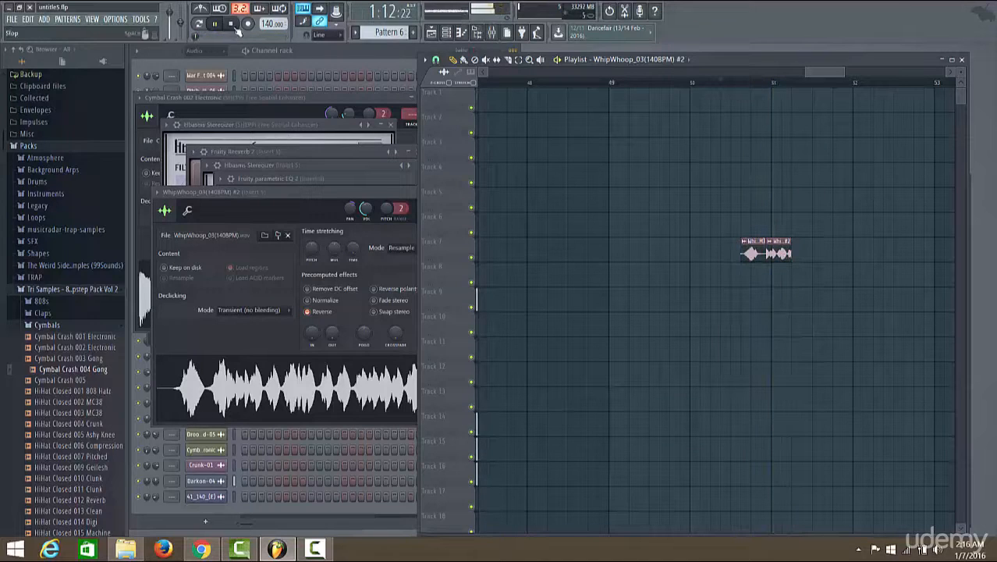
pyautogui.press('space')
# Move the reversed clip to 49:01 on Track 8, extend it to its full two bars and set playback to 48:16.
pyautogui.moveTo(780, 254); pyautogui.dragTo(601, 297)
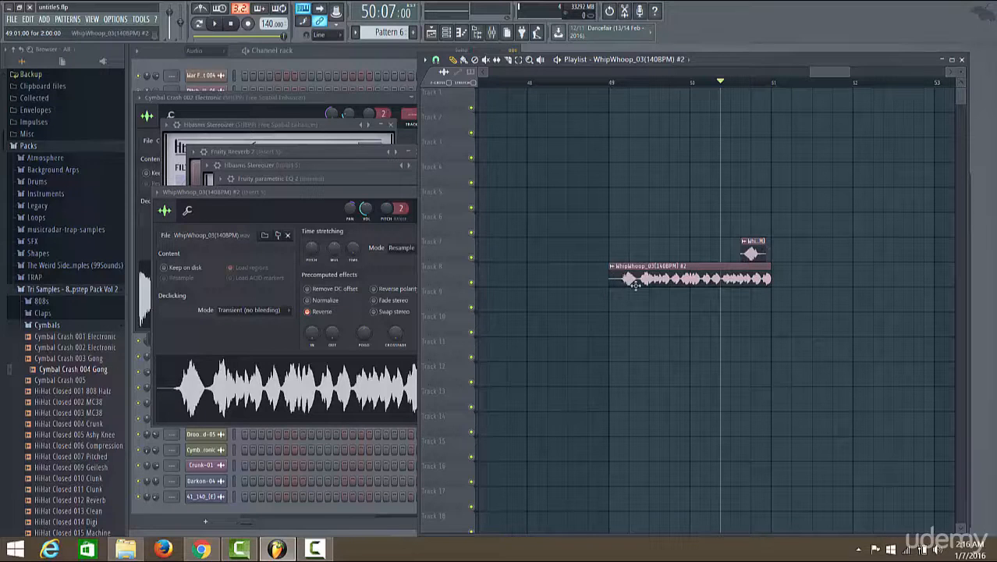
pyautogui.click(609, 90)
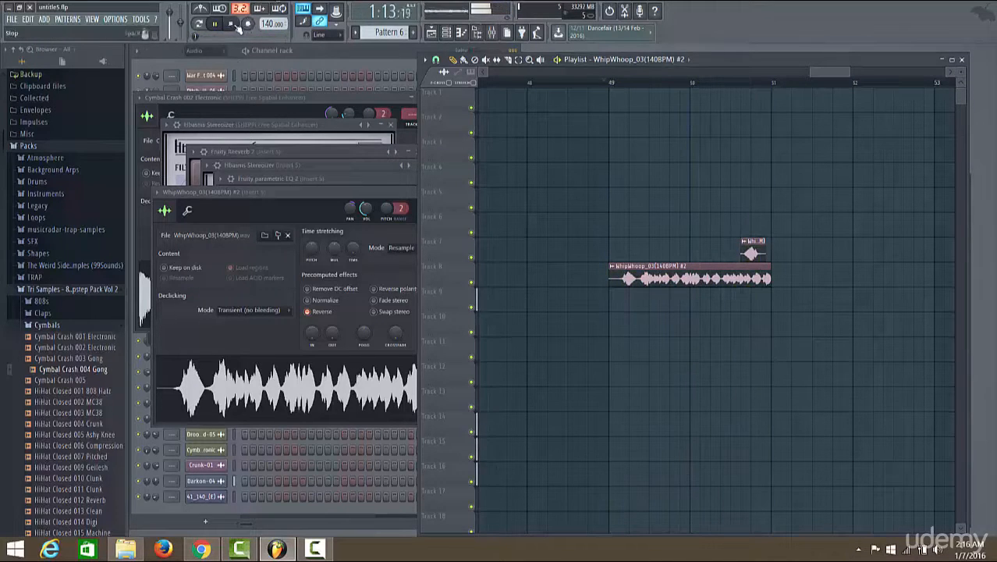
pyautogui.press('space')
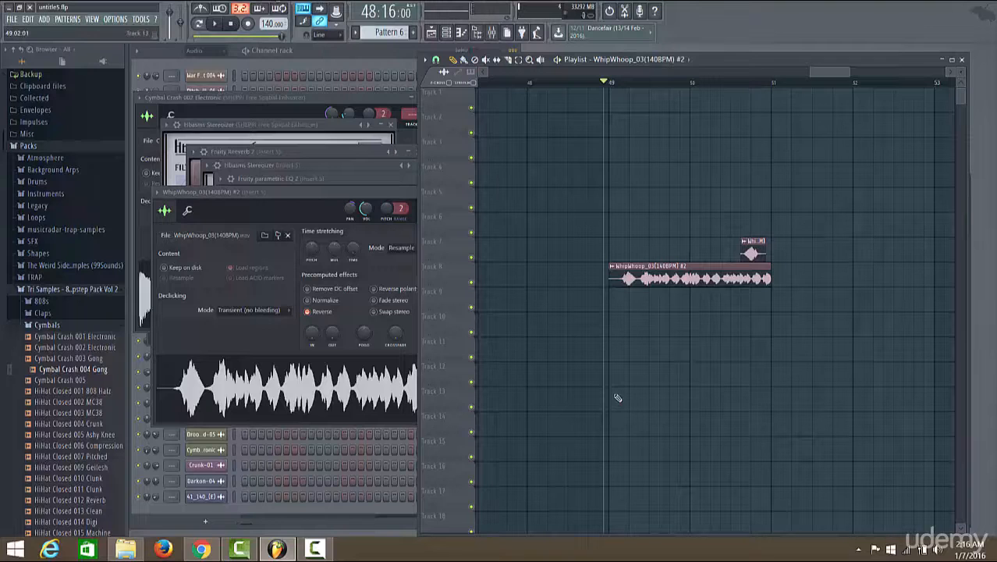
# Extend the original WhipWhoop_03 clip to full length from bar 51 on Track 7, then play both clips from 48:16 and stop.
pyautogui.moveTo(754, 251); pyautogui.dragTo(785, 252)
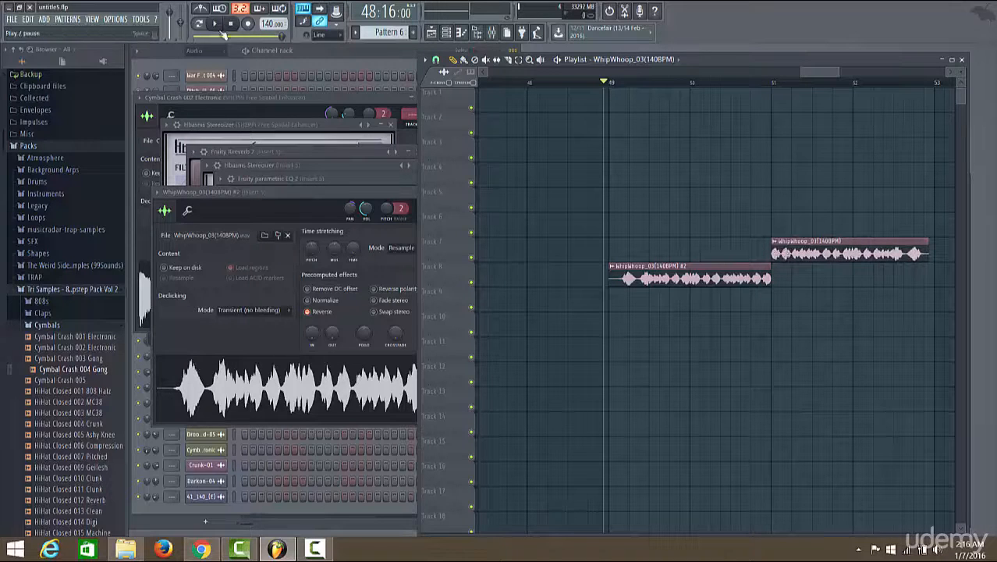
pyautogui.click(216, 24)
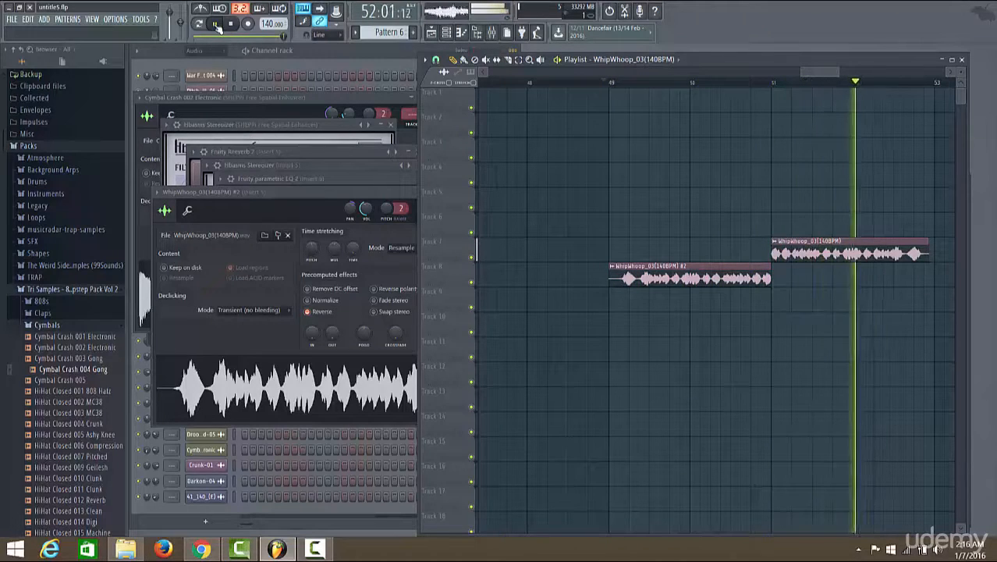
pyautogui.click(233, 24)
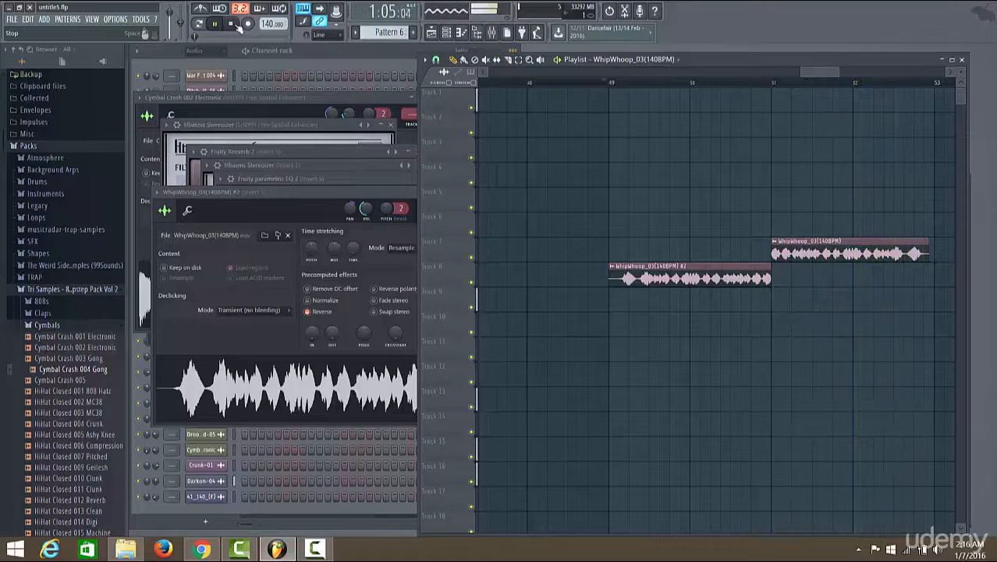
pyautogui.click(233, 24)
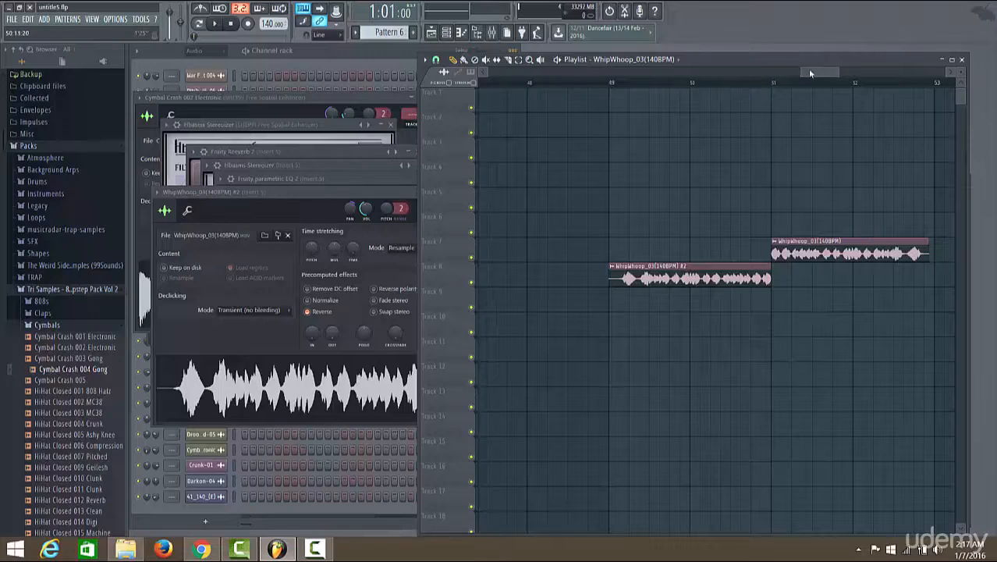
# Review the WhipWhoop hits between about bars 13 and 29 and browse the channel rack's Audio and All groups.
pyautogui.moveTo(811, 72); pyautogui.dragTo(562, 84)
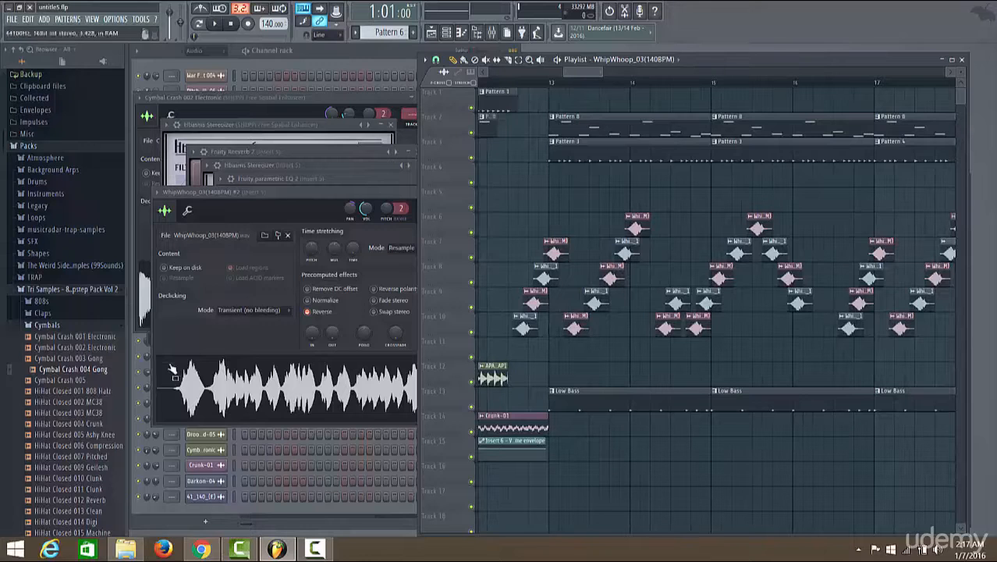
pyautogui.moveTo(589, 72); pyautogui.dragTo(661, 73)
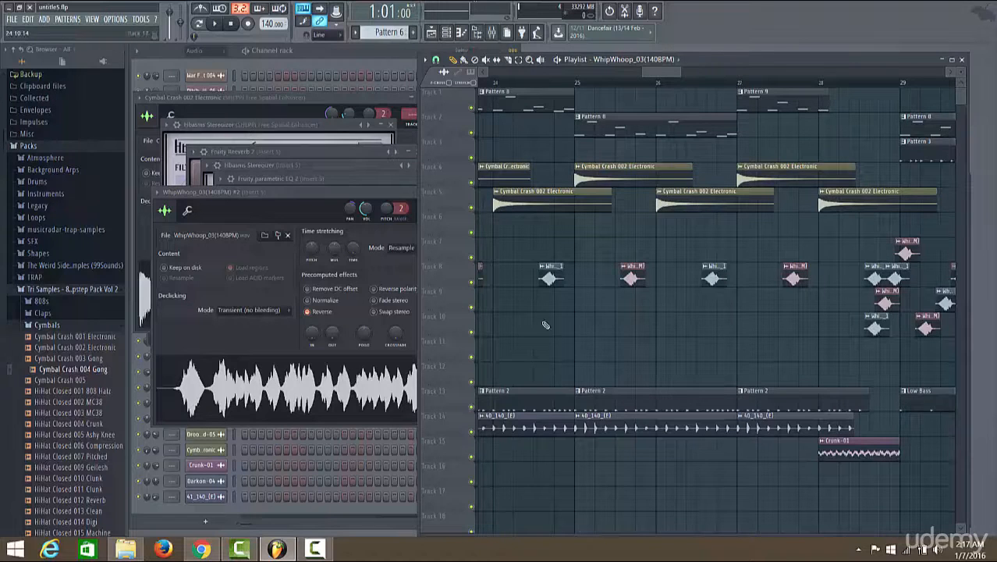
pyautogui.click(231, 513)
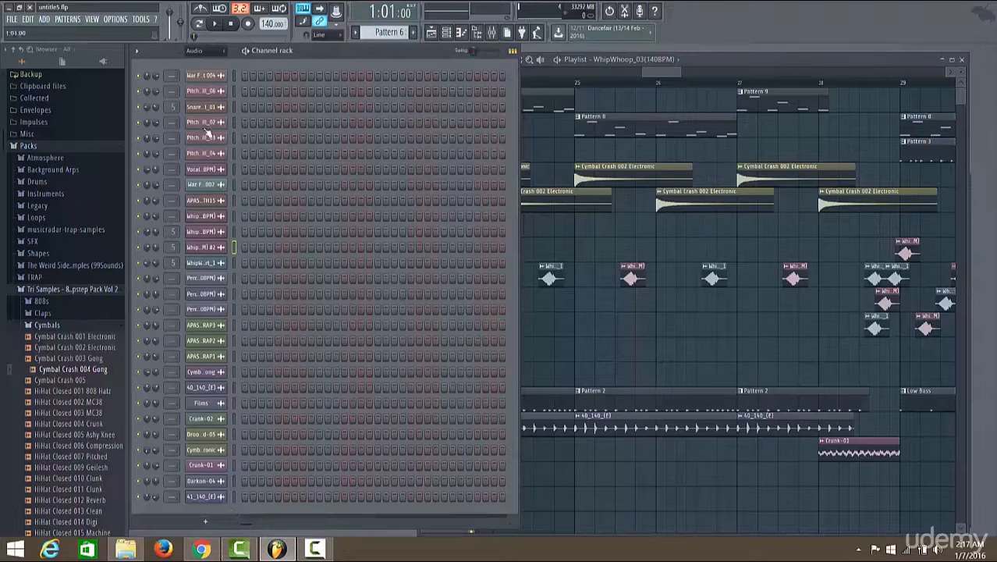
pyautogui.click(226, 53)
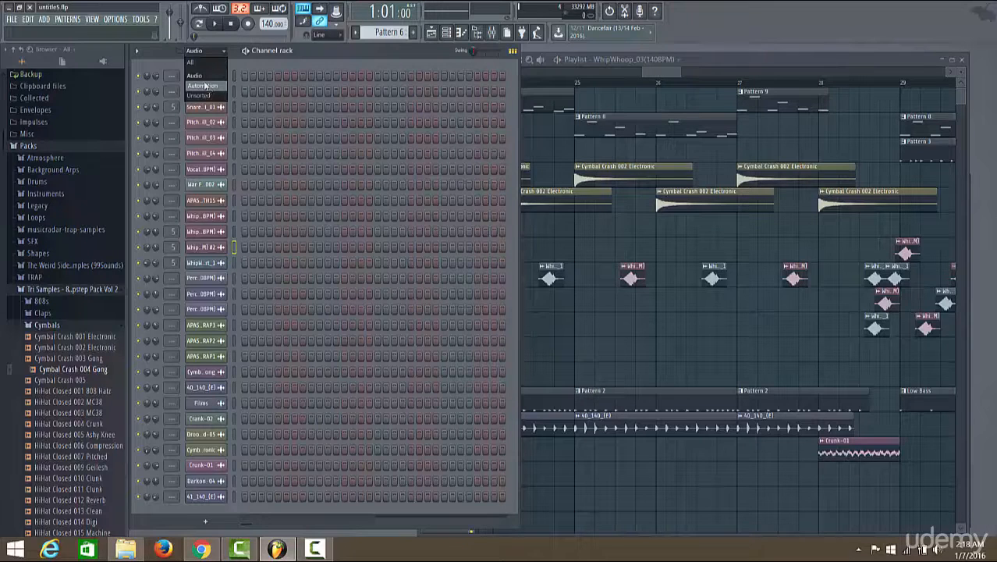
pyautogui.click(195, 76)
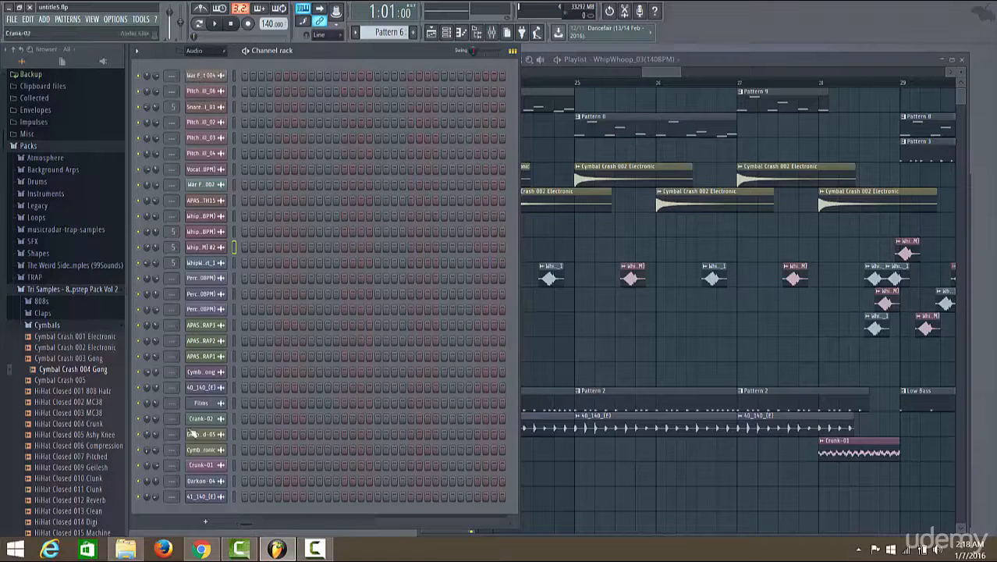
pyautogui.click(223, 51)
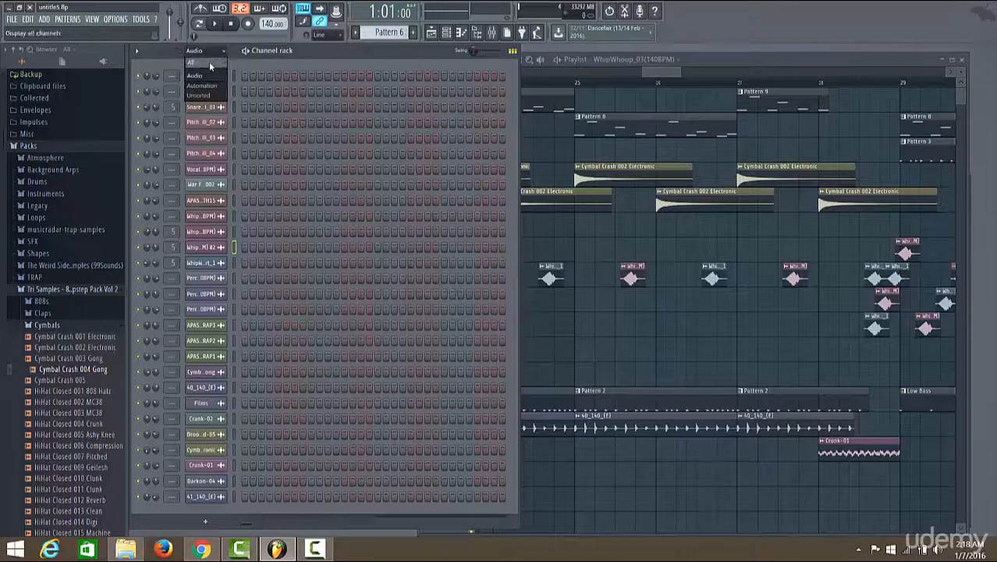
pyautogui.click(209, 62)
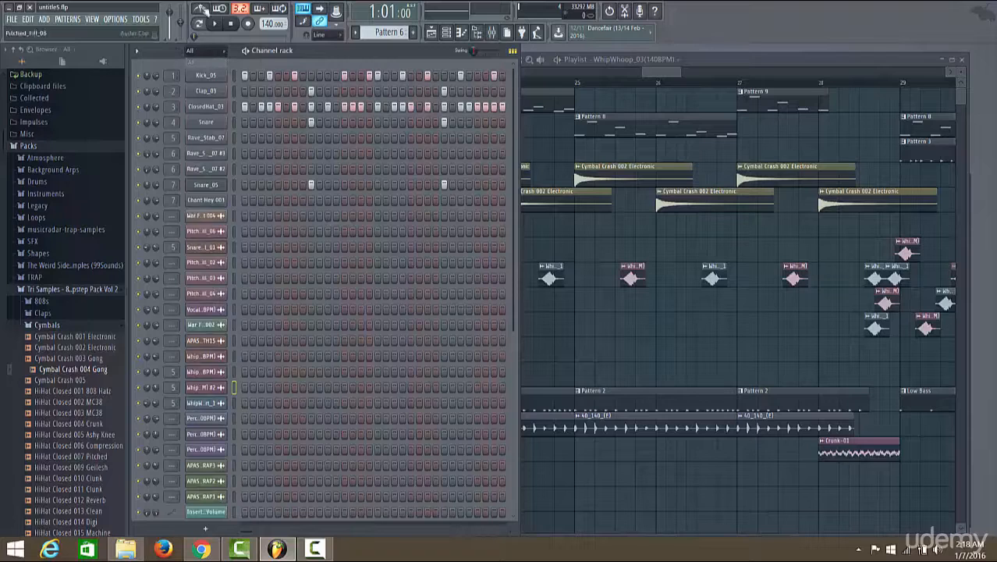
pyautogui.scroll(-1, 270, 156)
pyautogui.scroll(2, 258, 301)
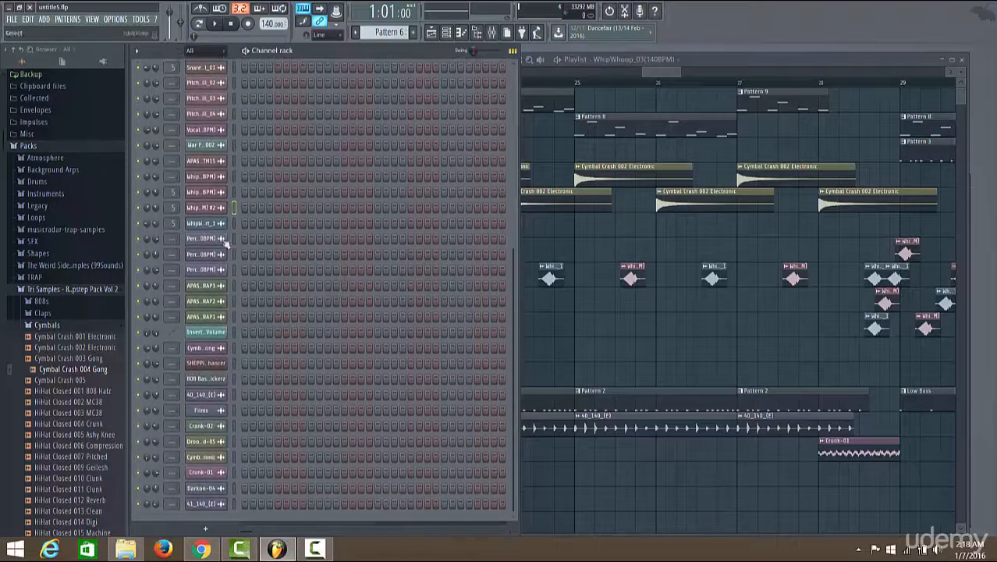
# Filter the channel rack to Unsorted channels and delete the SHEPPi Free Spatial Enhancer channel.
pyautogui.click(206, 50)
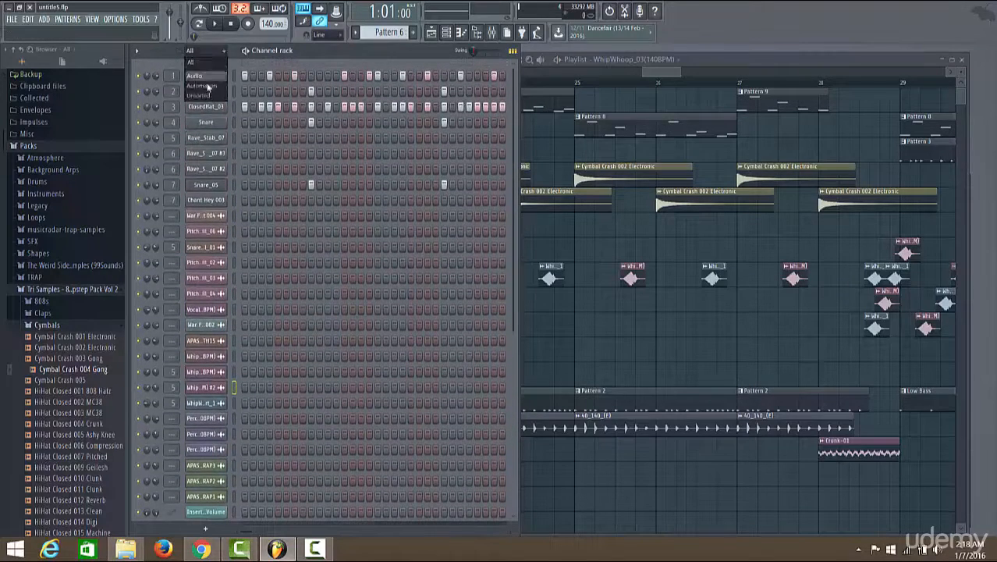
pyautogui.click(204, 93)
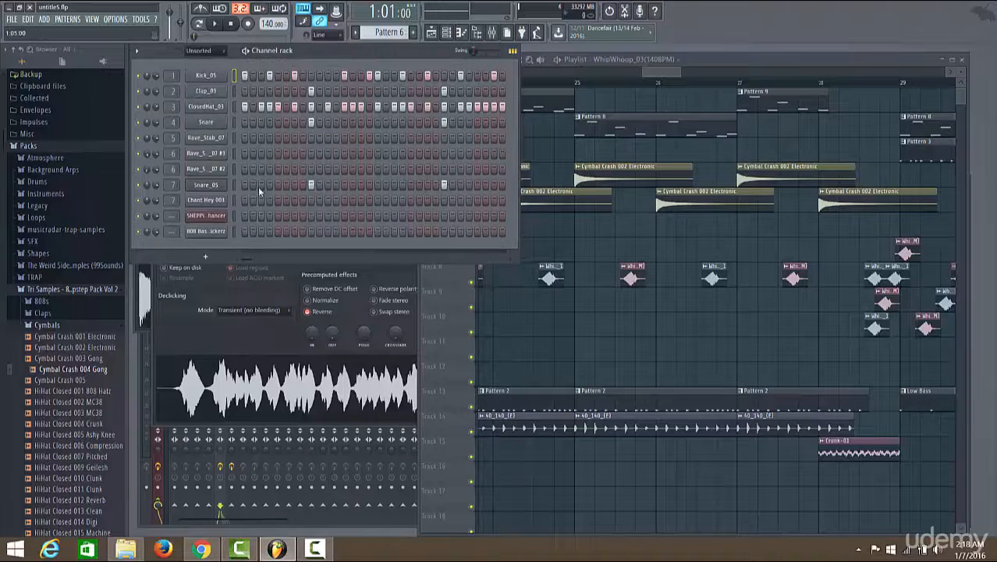
pyautogui.rightClick(206, 221)
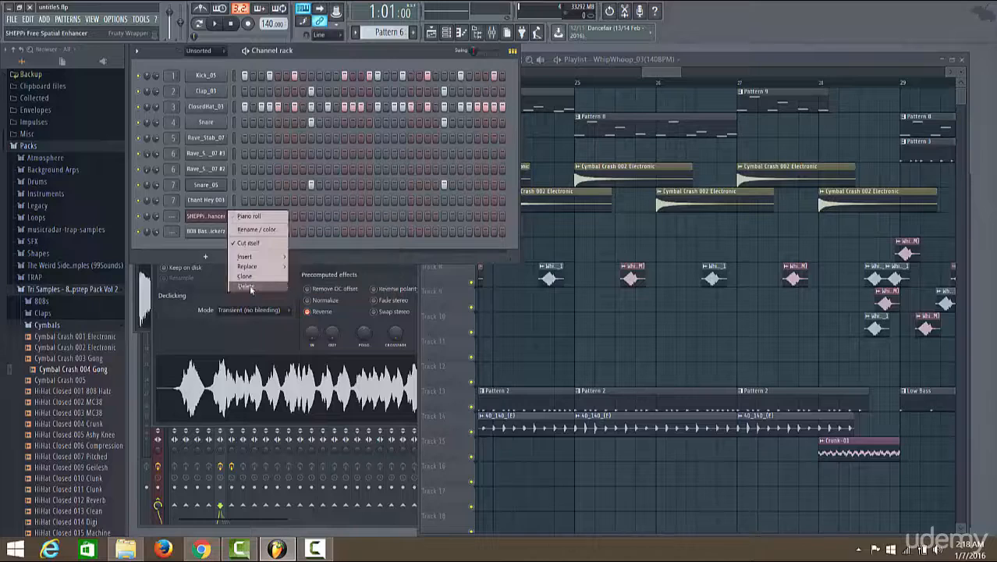
pyautogui.click(247, 287)
pyautogui.click(554, 305)
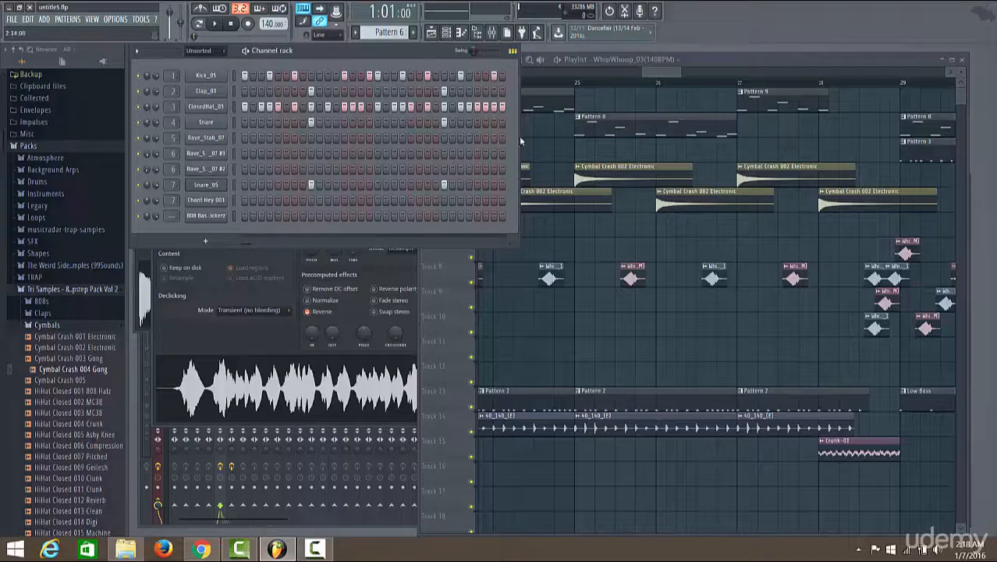
# Open Pattern 8's Rave_Stab_07 notes in a maximized piano roll, audition the C5 and D4 keys and examine the melody.
pyautogui.doubleClick(621, 128)
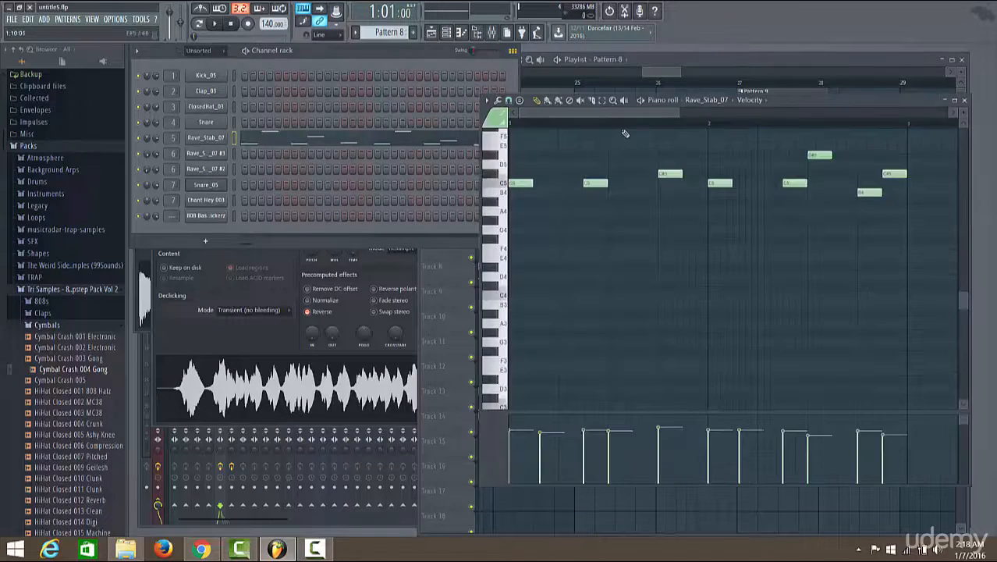
pyautogui.click(959, 102)
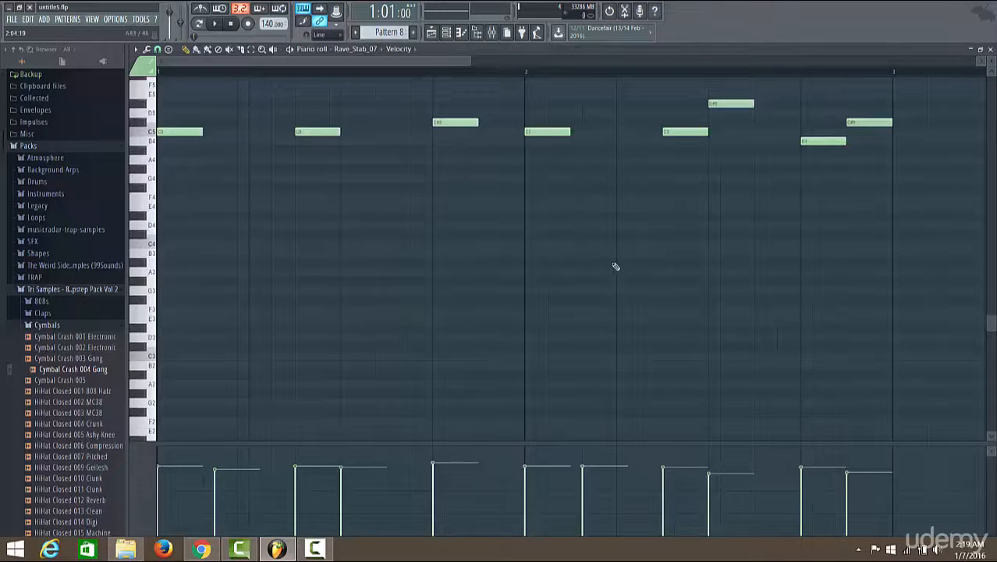
pyautogui.click(151, 134)
pyautogui.click(150, 133)
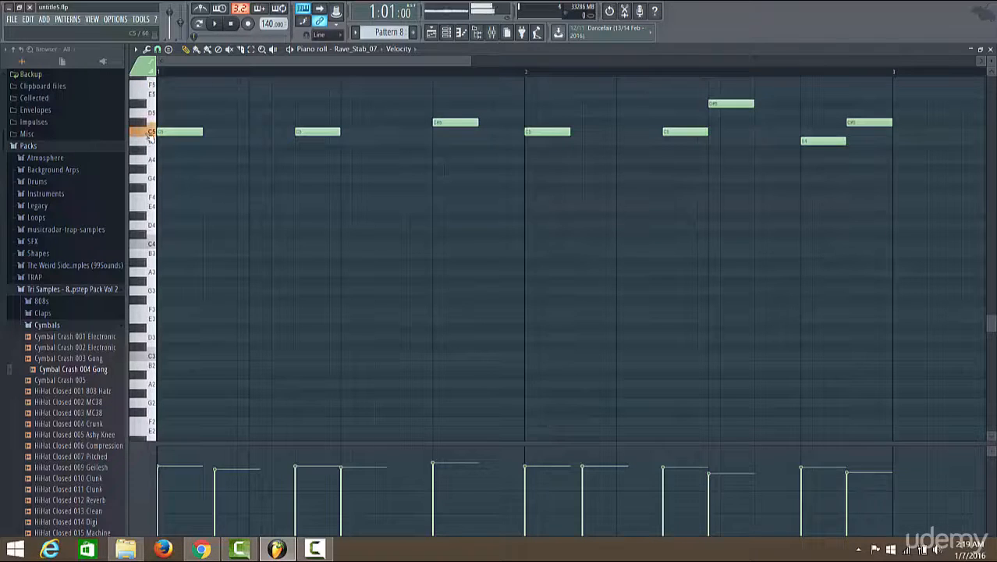
pyautogui.click(155, 221)
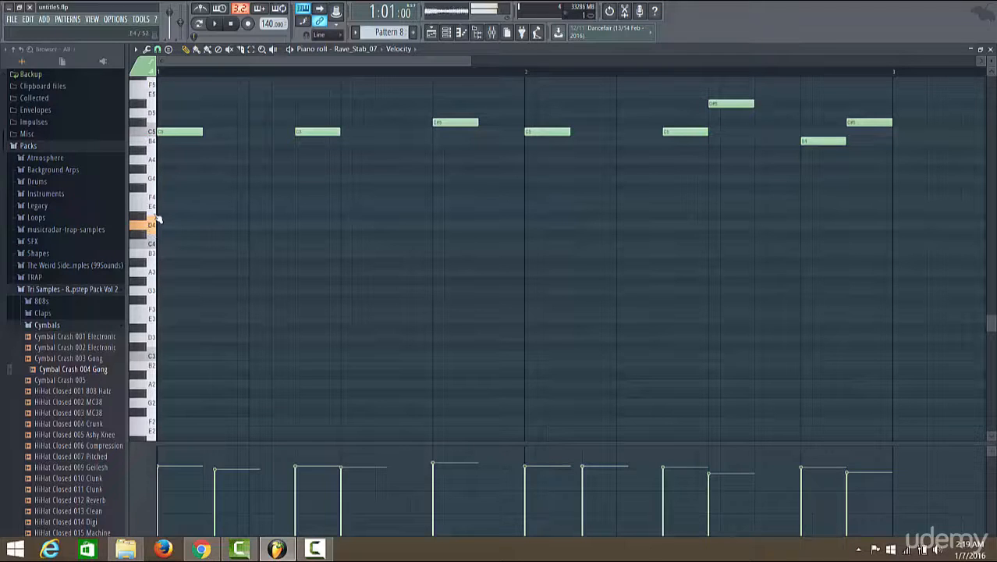
pyautogui.scroll(5, 389, 220)
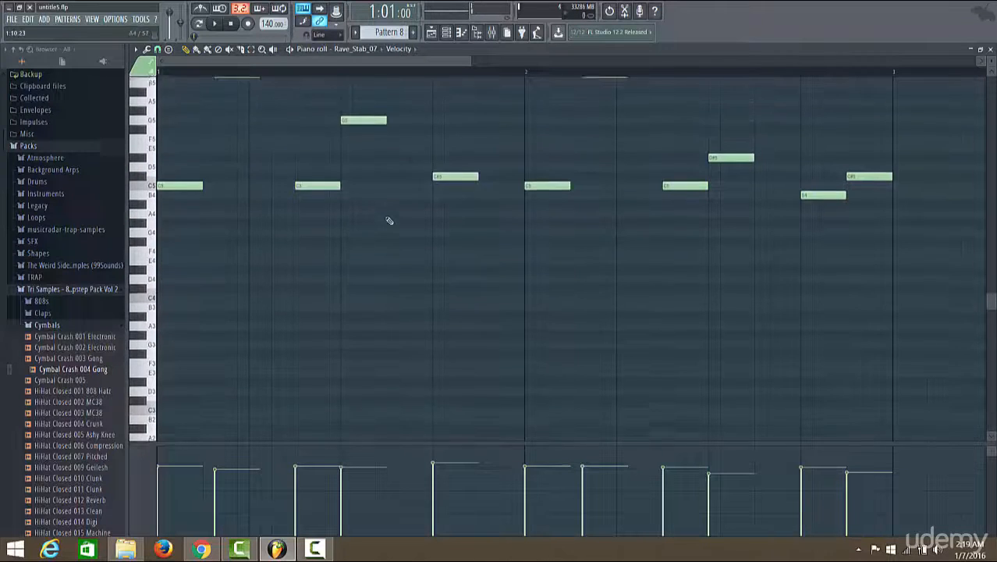
pyautogui.scroll(1, 389, 220)
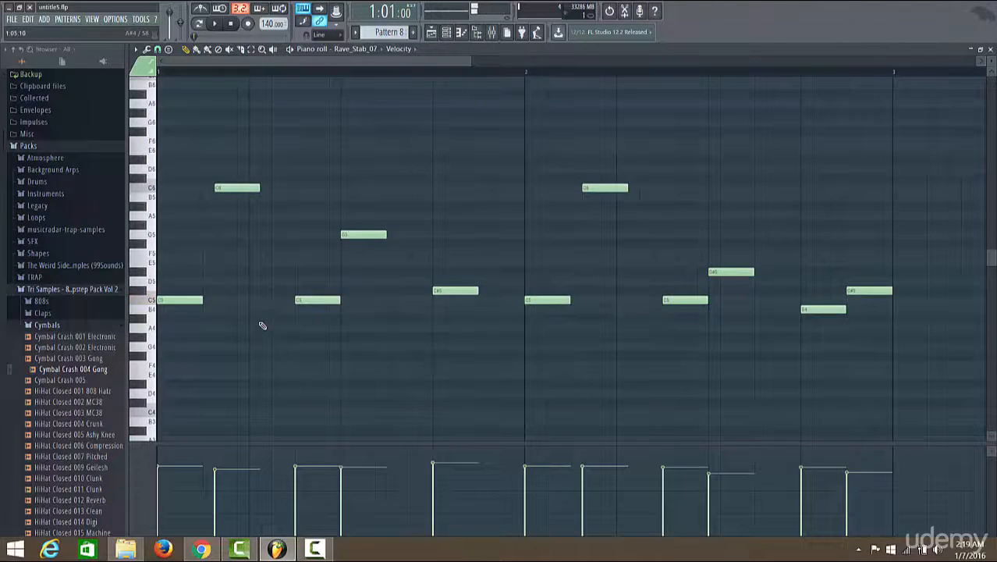
# Audition the C4 key, then play Pattern 8's Rave_Stab_07 melody in pattern mode and stop.
pyautogui.scroll(-4, 262, 325)
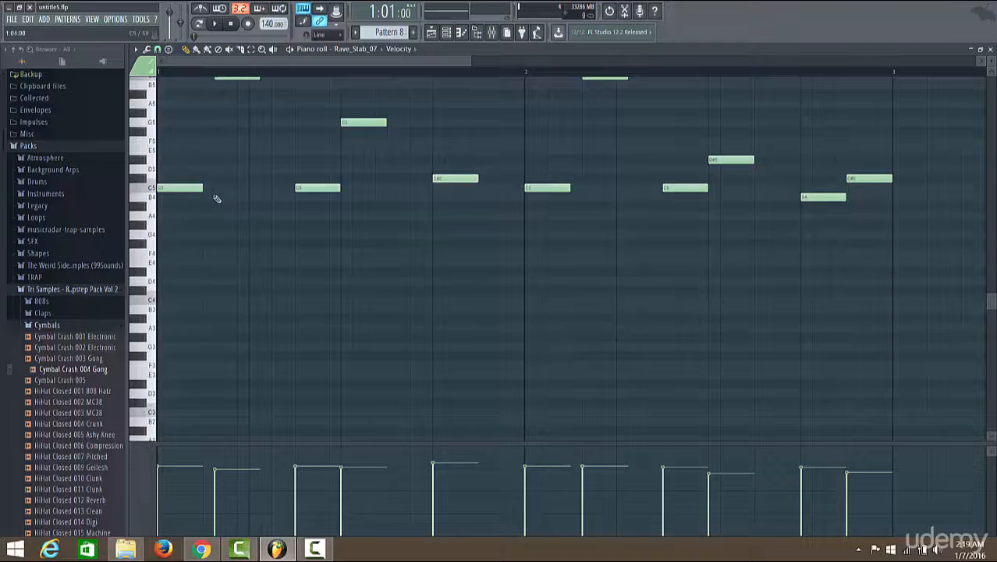
pyautogui.click(151, 301)
pyautogui.scroll(3, 281, 222)
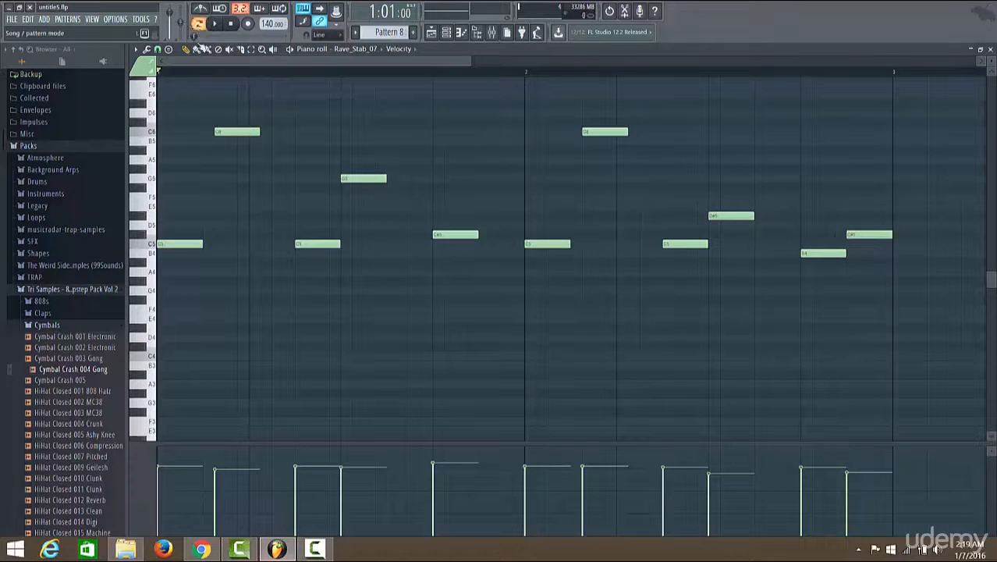
pyautogui.click(216, 24)
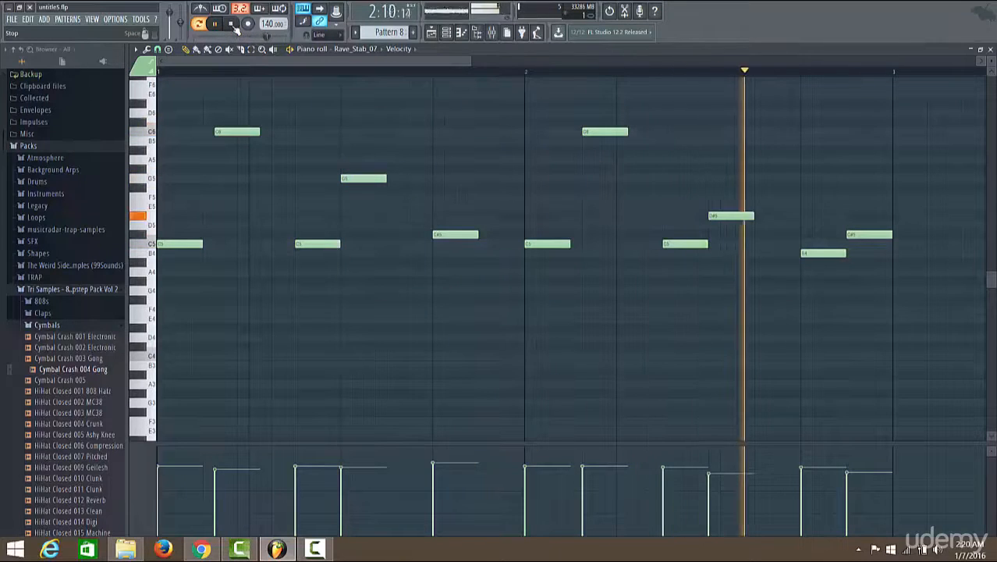
pyautogui.click(232, 24)
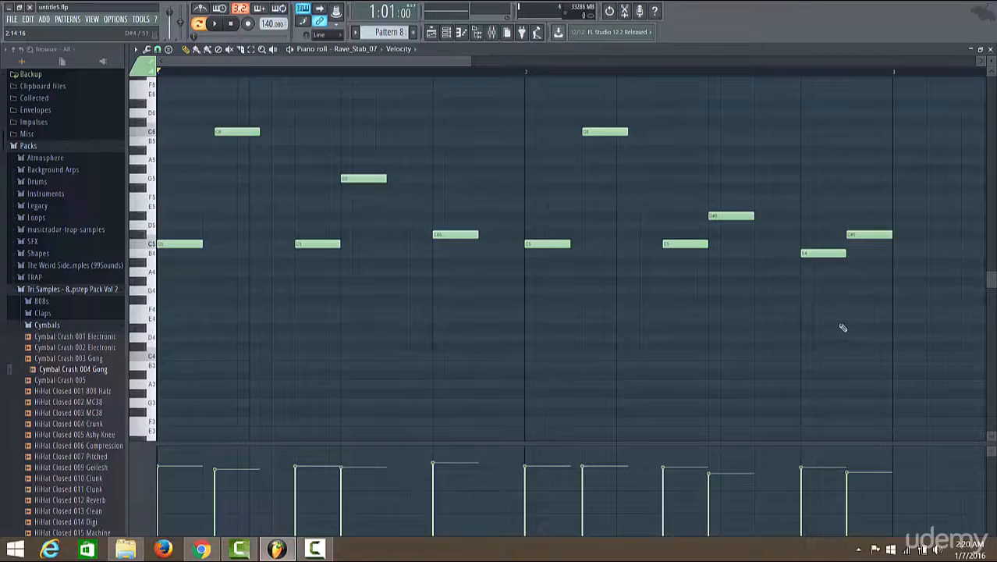
# Close the piano roll, select Pattern 1 and play its drum steps in the channel rack, then stop.
pyautogui.click(464, 35)
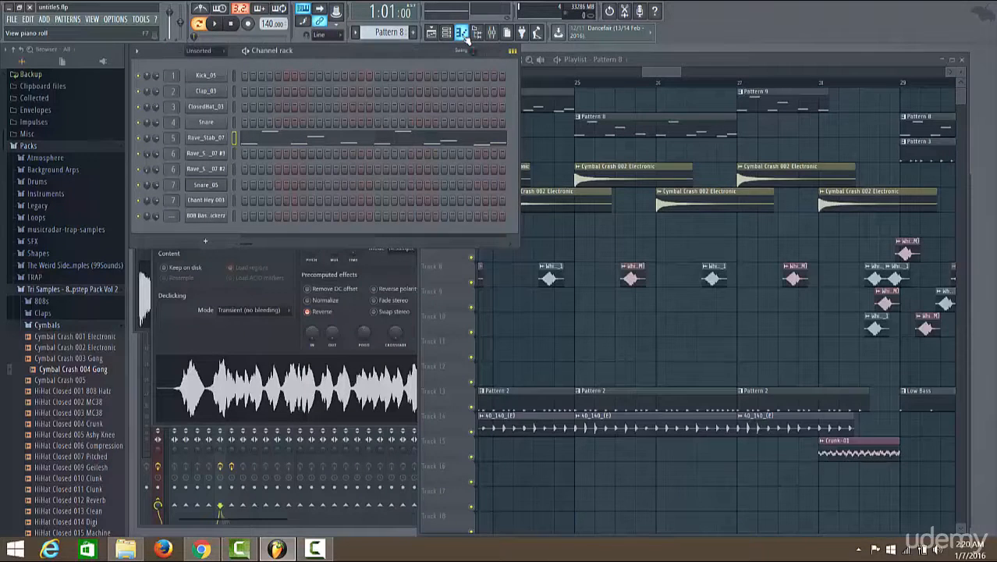
pyautogui.click(68, 20)
pyautogui.click(74, 31)
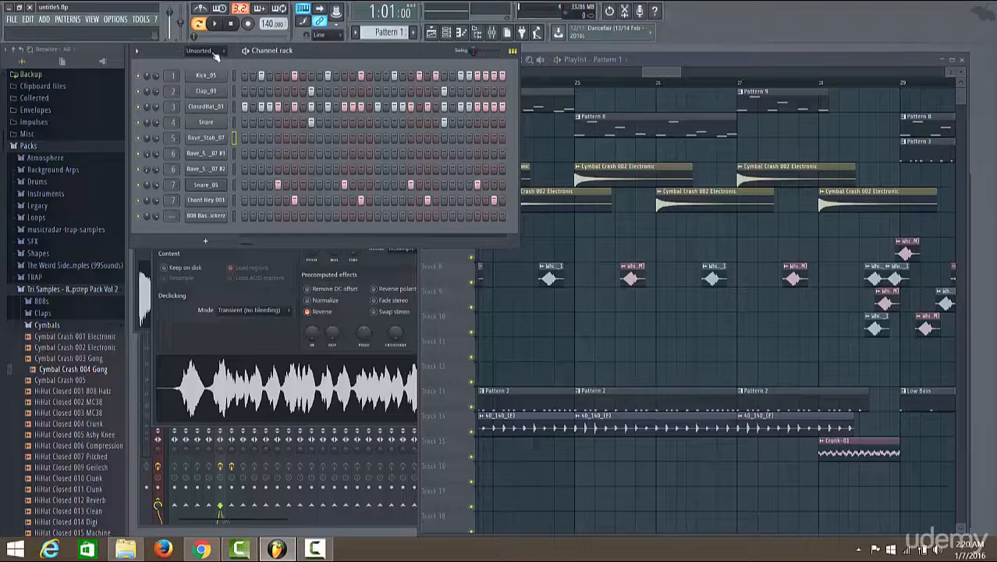
pyautogui.click(218, 24)
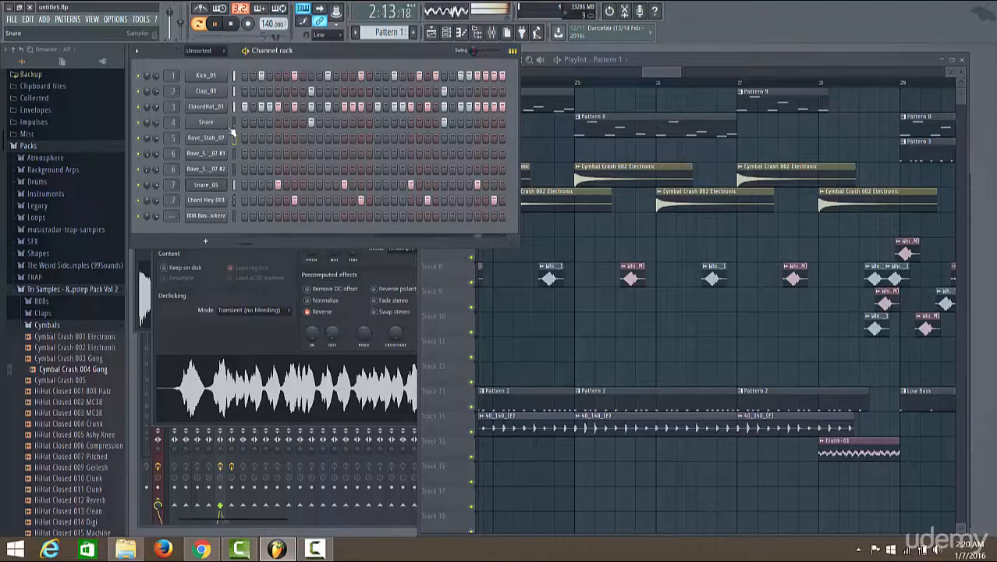
pyautogui.click(235, 25)
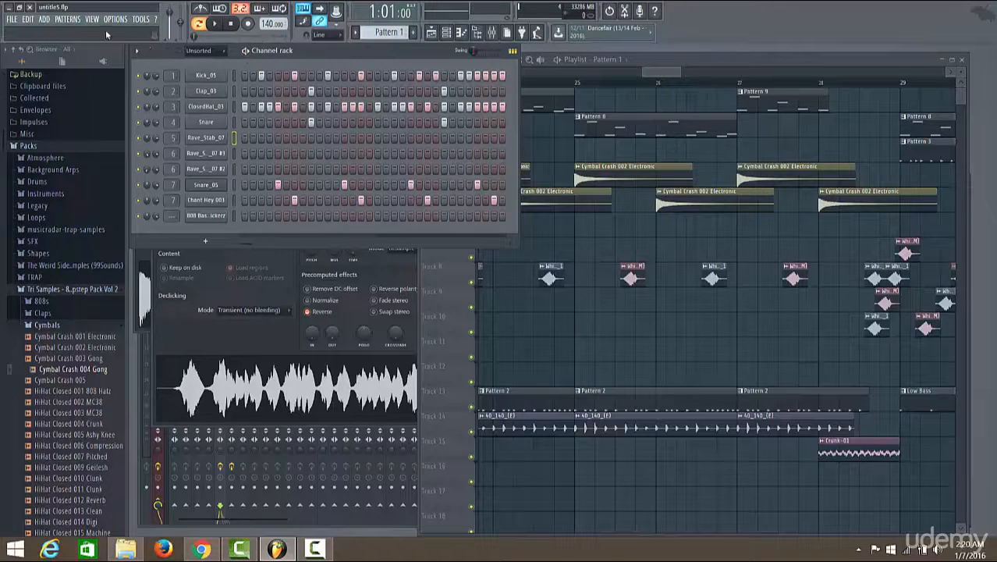
# Select Pattern 2 and play its drum steps in the channel rack, then stop.
pyautogui.click(69, 19)
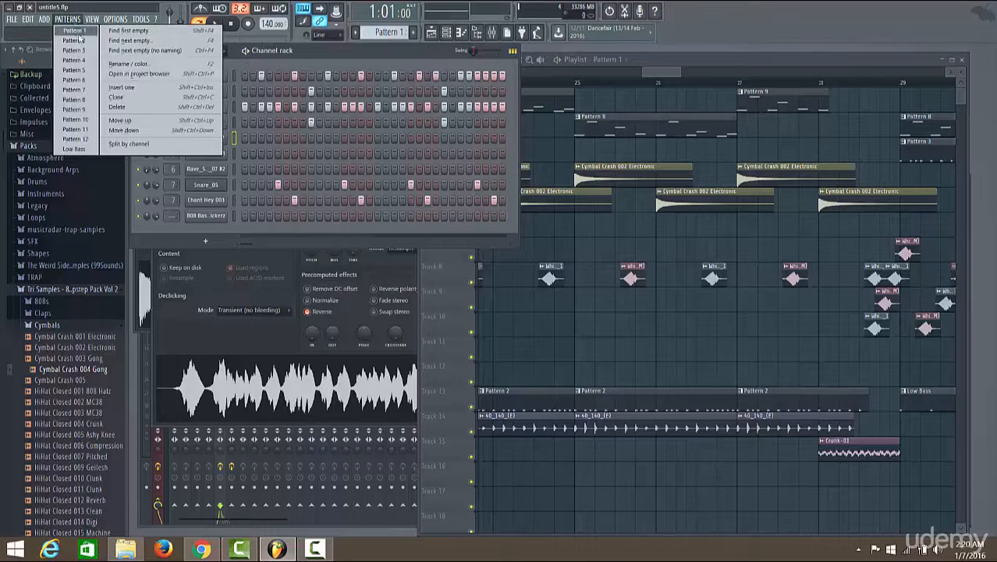
pyautogui.click(78, 39)
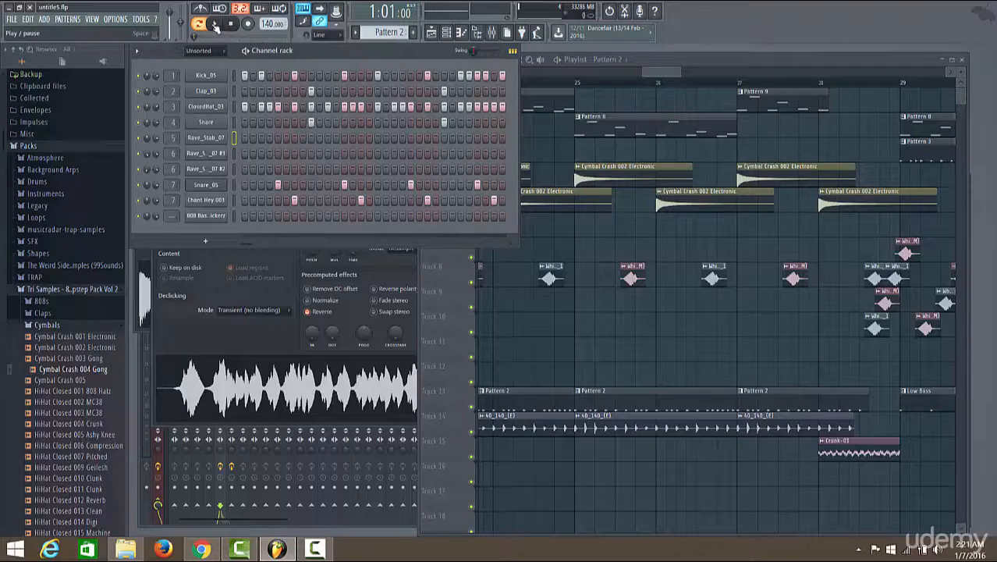
pyautogui.click(77, 19)
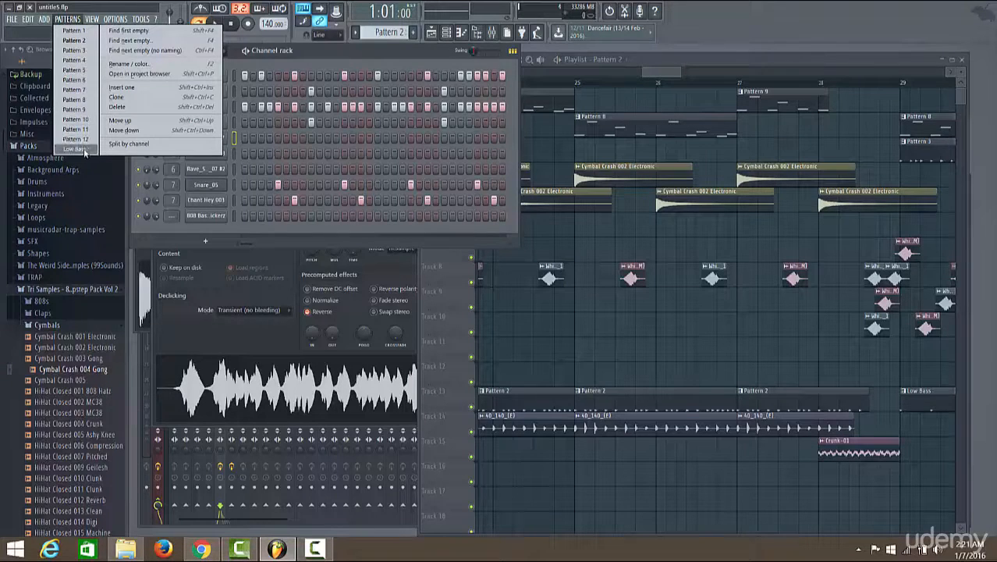
pyautogui.click(360, 57)
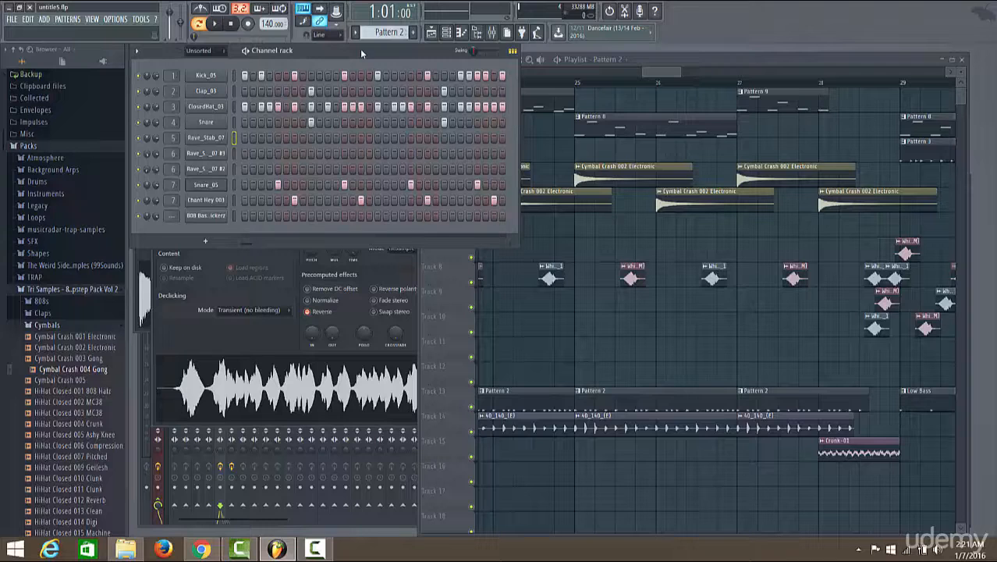
pyautogui.click(218, 24)
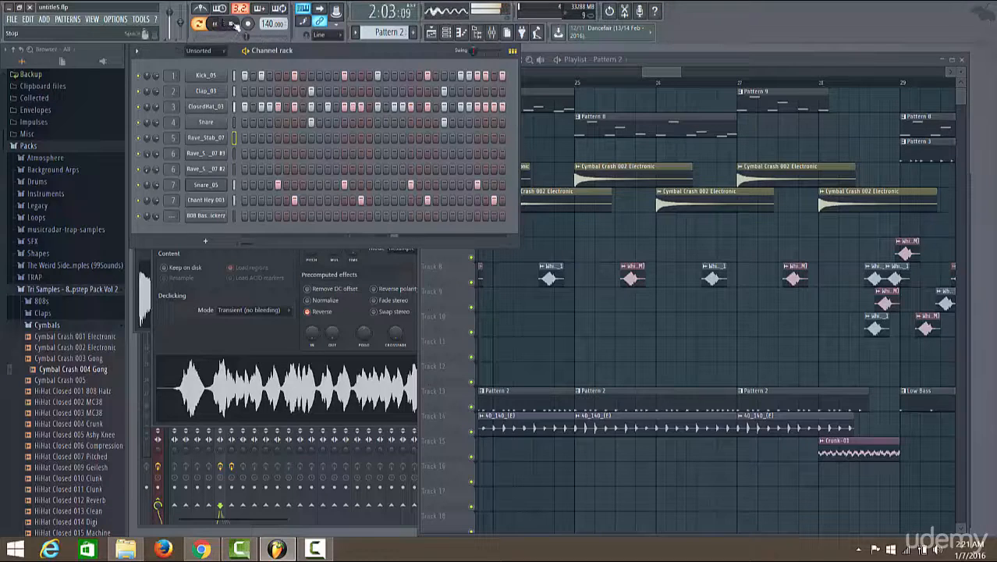
pyautogui.click(231, 24)
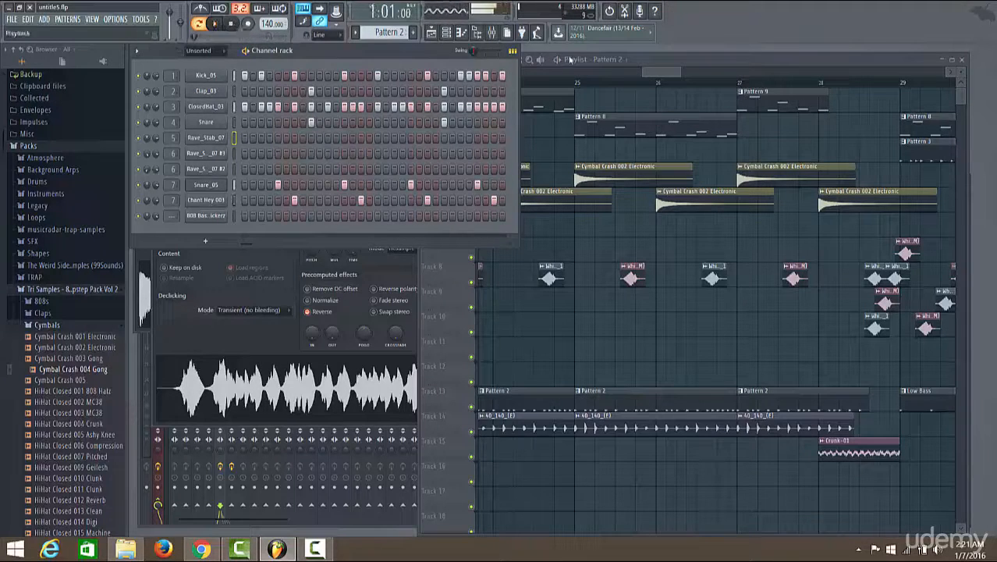
# Review the Pattern 2 clips from bar 37 of the playlist, then replay the pattern from the channel rack and stop.
pyautogui.moveTo(678, 71); pyautogui.dragTo(737, 94)
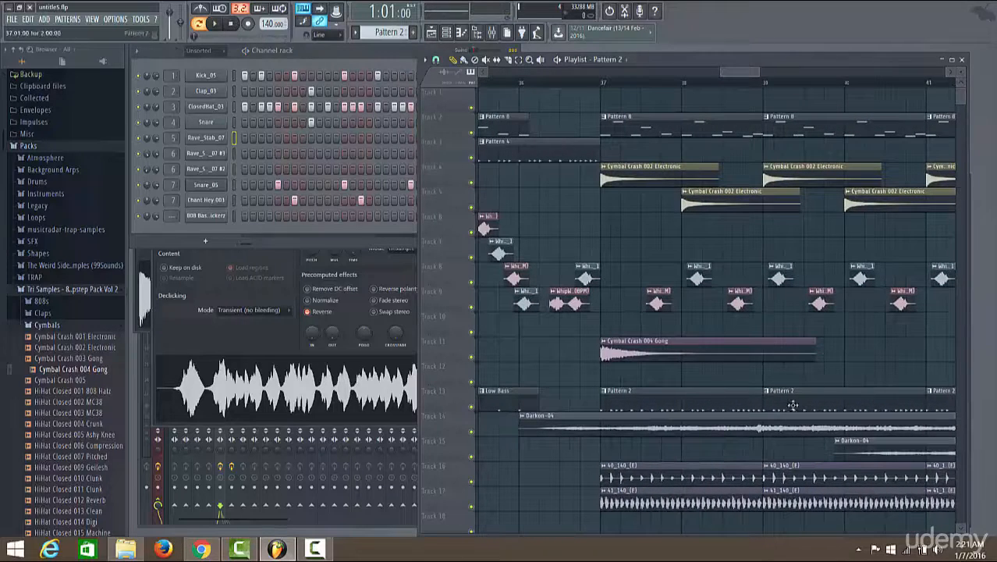
pyautogui.click(314, 56)
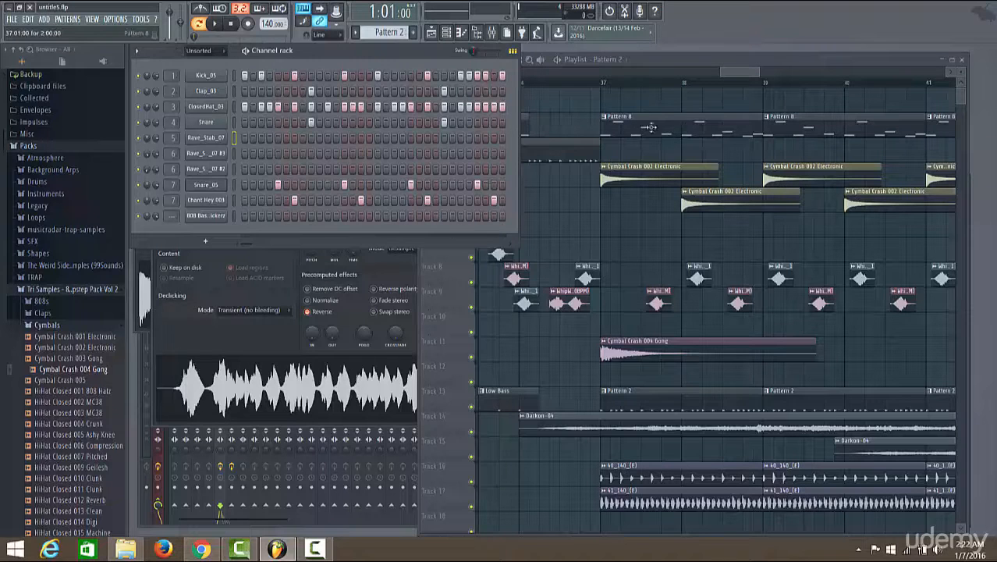
pyautogui.click(216, 25)
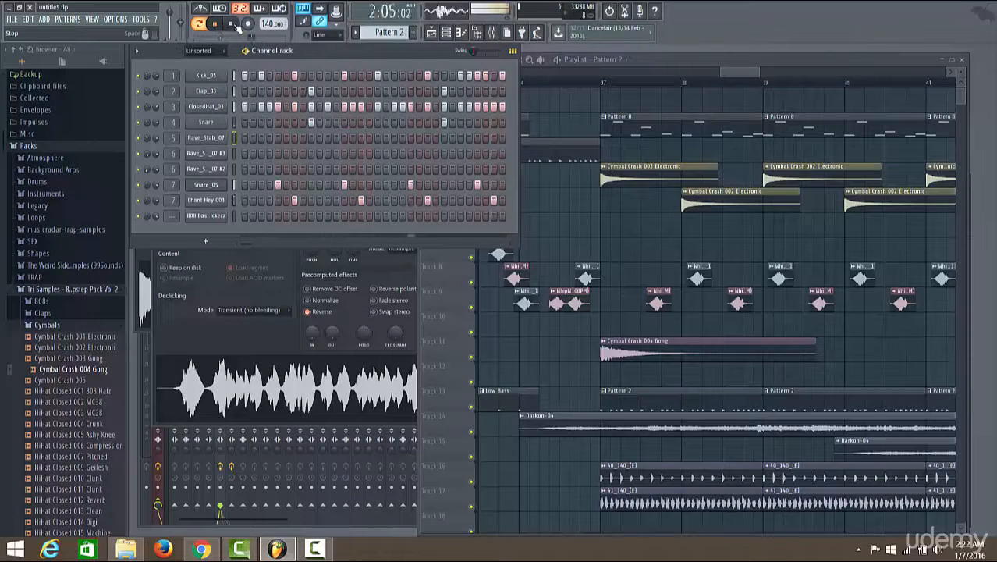
pyautogui.click(235, 25)
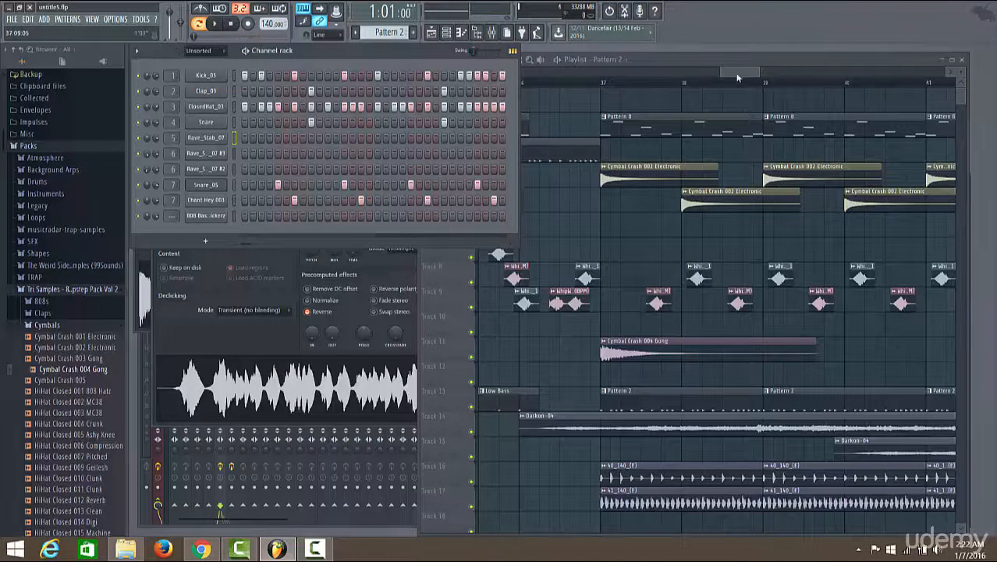
# Open the Low Bass clip at bar 33 on Track 13 in the piano roll and play its 808 bass notes.
pyautogui.moveTo(737, 75); pyautogui.dragTo(721, 72)
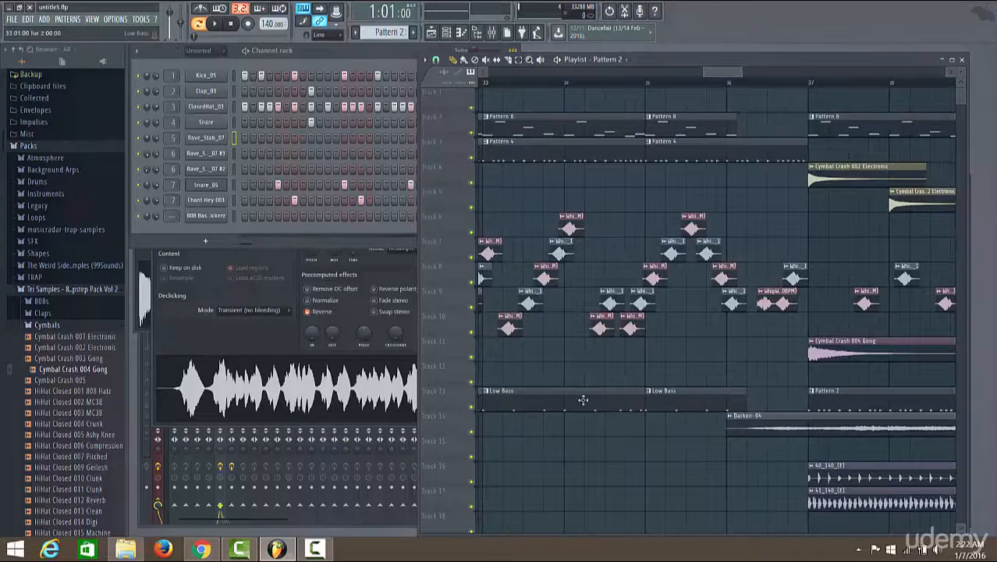
pyautogui.doubleClick(578, 398)
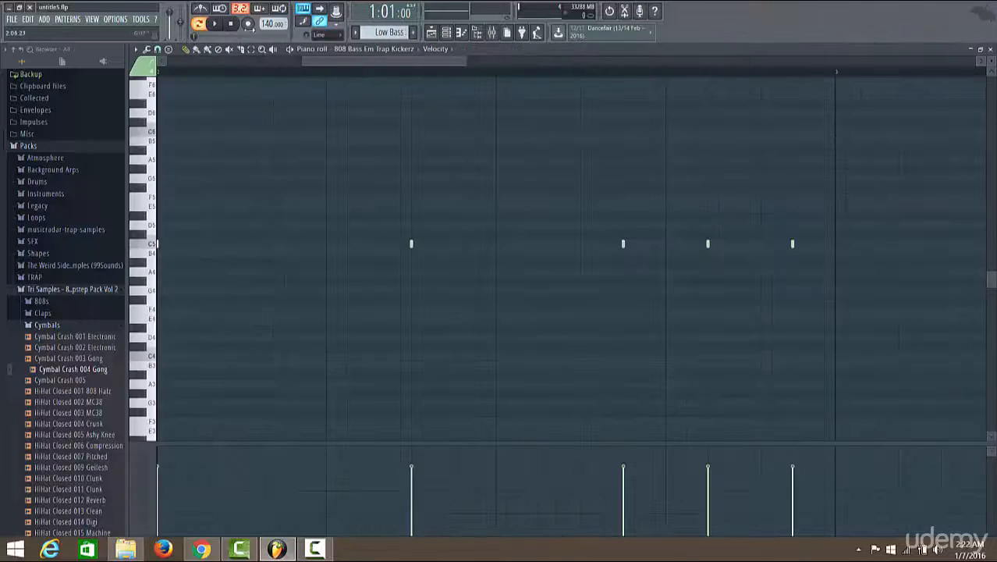
pyautogui.click(217, 25)
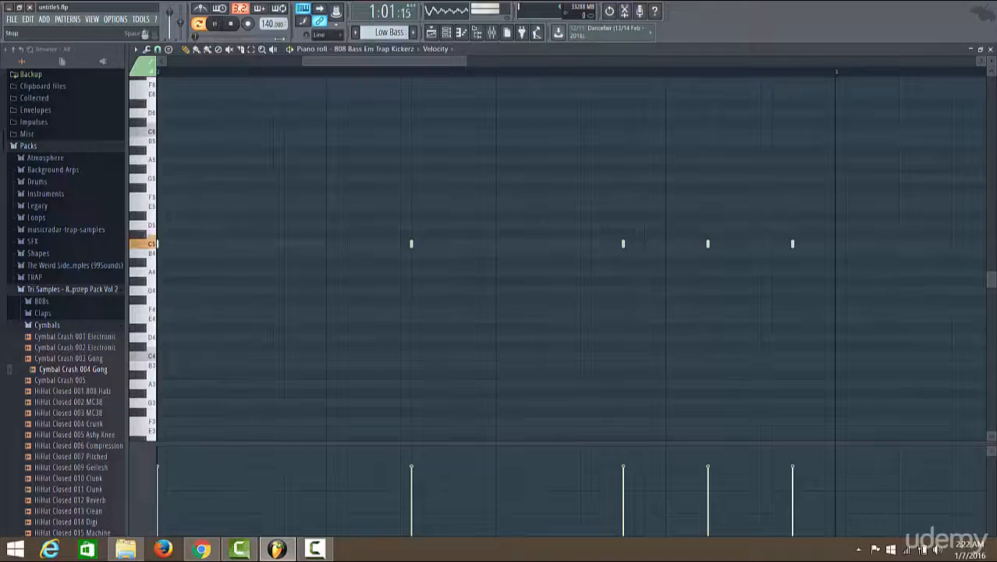
# Play the arrangement in song mode from 27:13, follow it through to bar 37, then stop.
pyautogui.click(432, 34)
pyautogui.moveTo(709, 71); pyautogui.dragTo(677, 109)
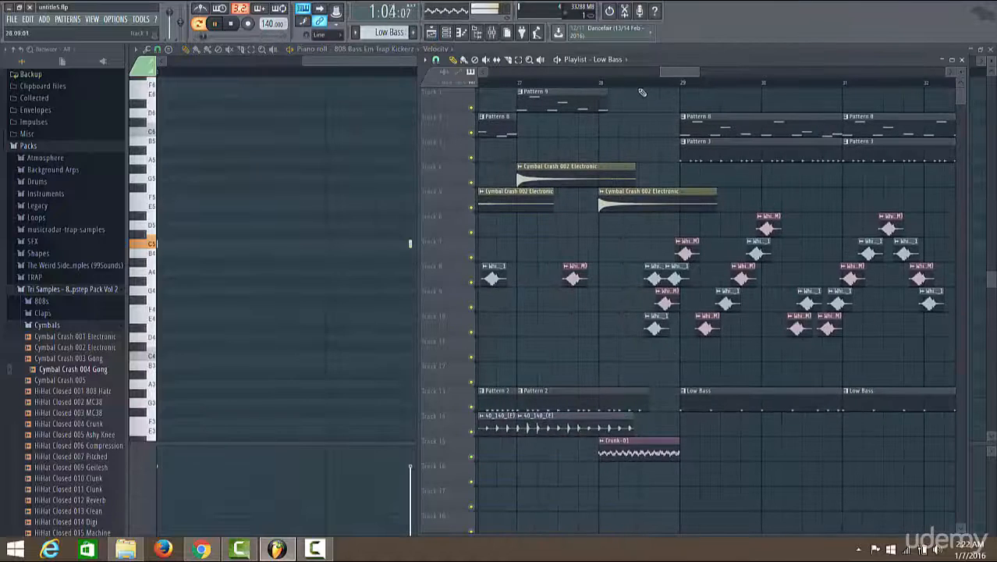
pyautogui.click(583, 83)
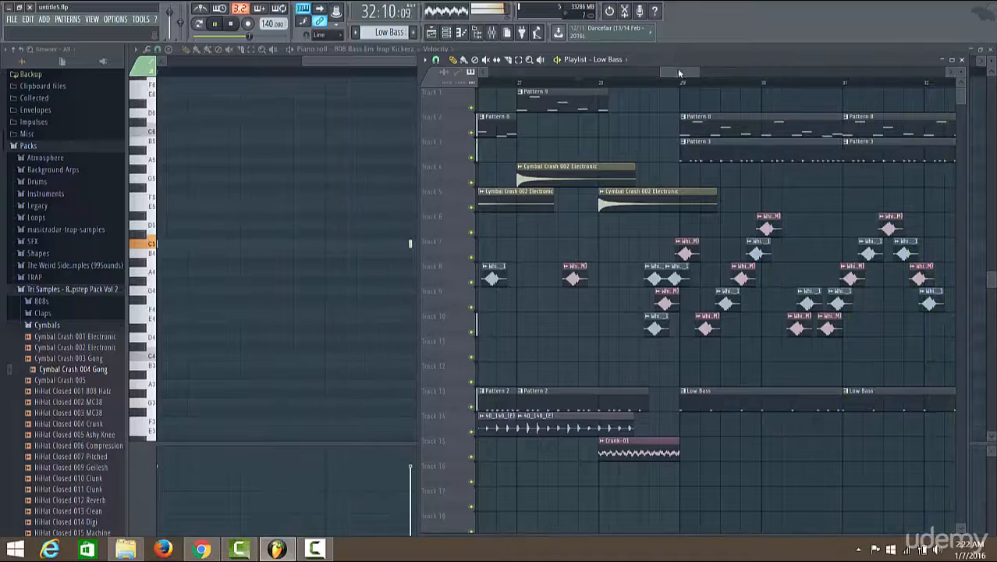
pyautogui.moveTo(677, 68); pyautogui.dragTo(714, 78)
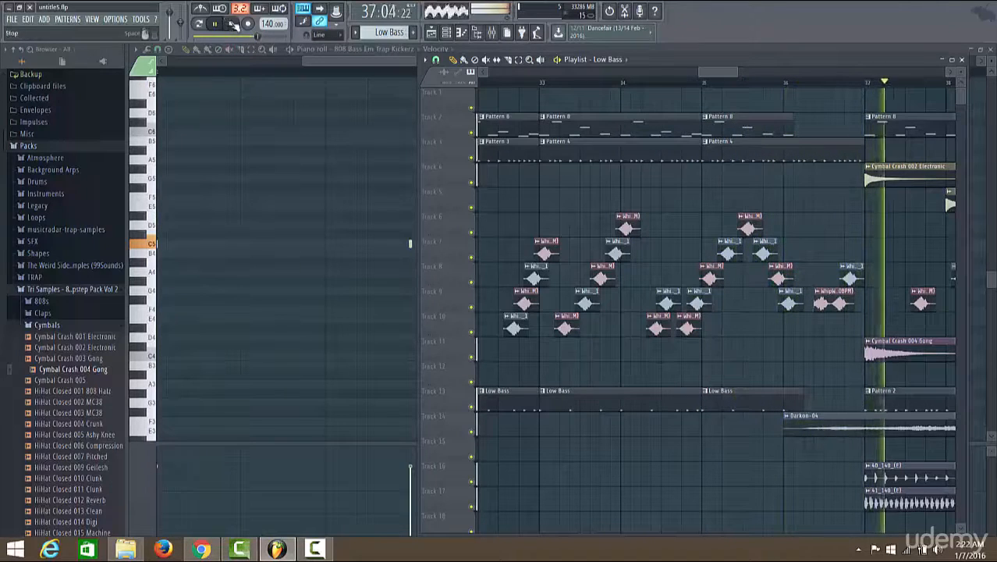
pyautogui.click(228, 24)
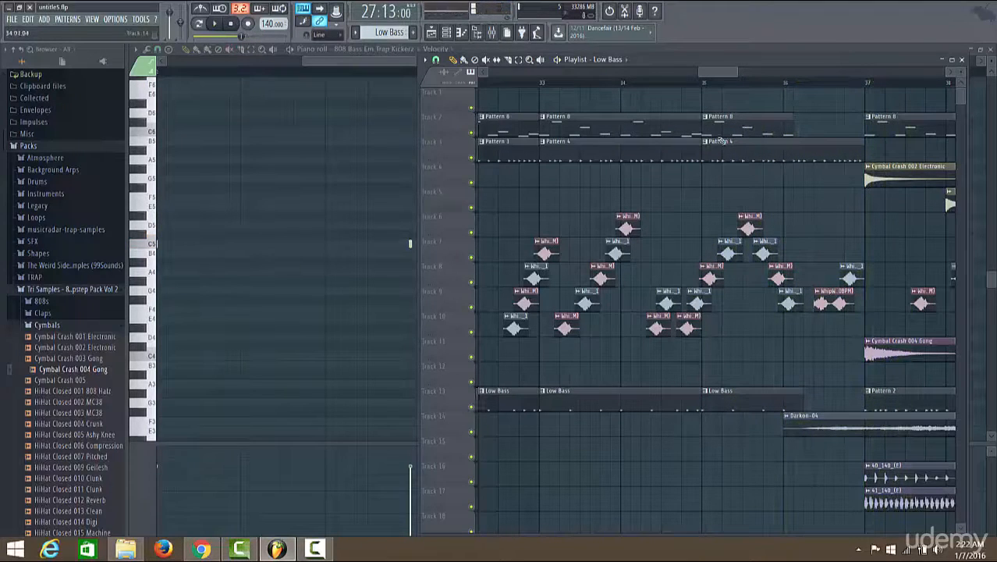
# Replay the transition into the Low Bass section at bar 29 from 27:13, then stop.
pyautogui.moveTo(724, 70); pyautogui.dragTo(688, 78)
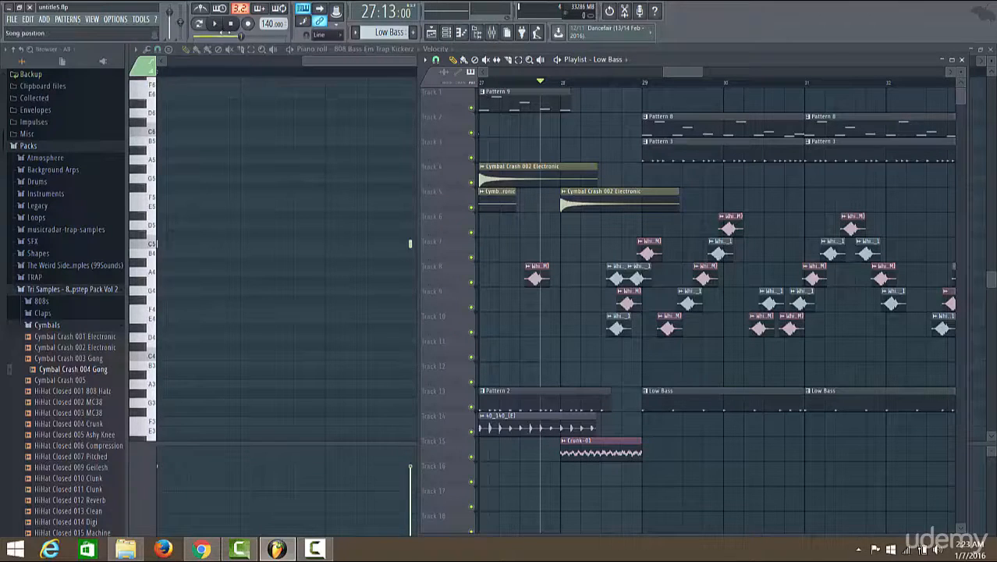
pyautogui.click(216, 23)
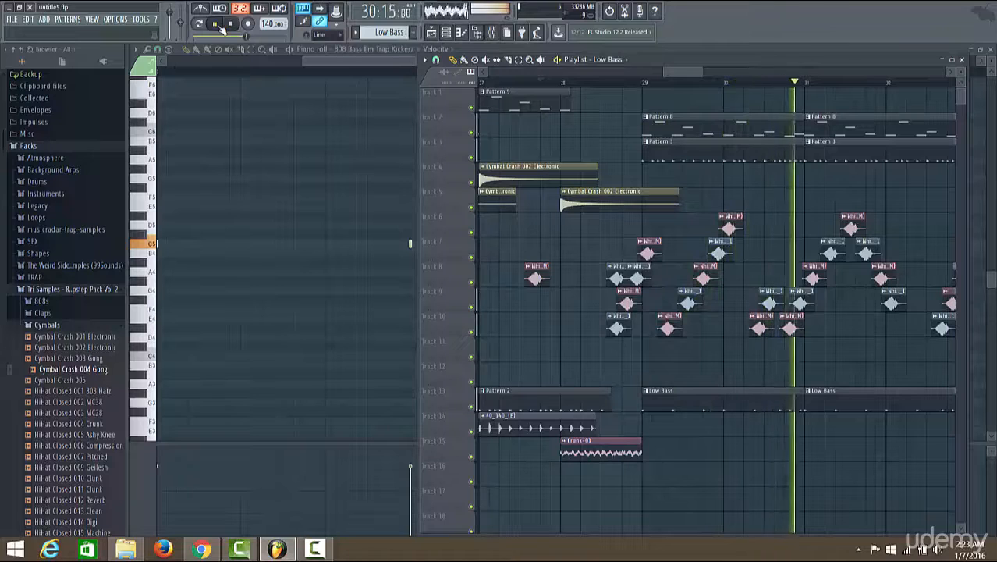
pyautogui.press('space')
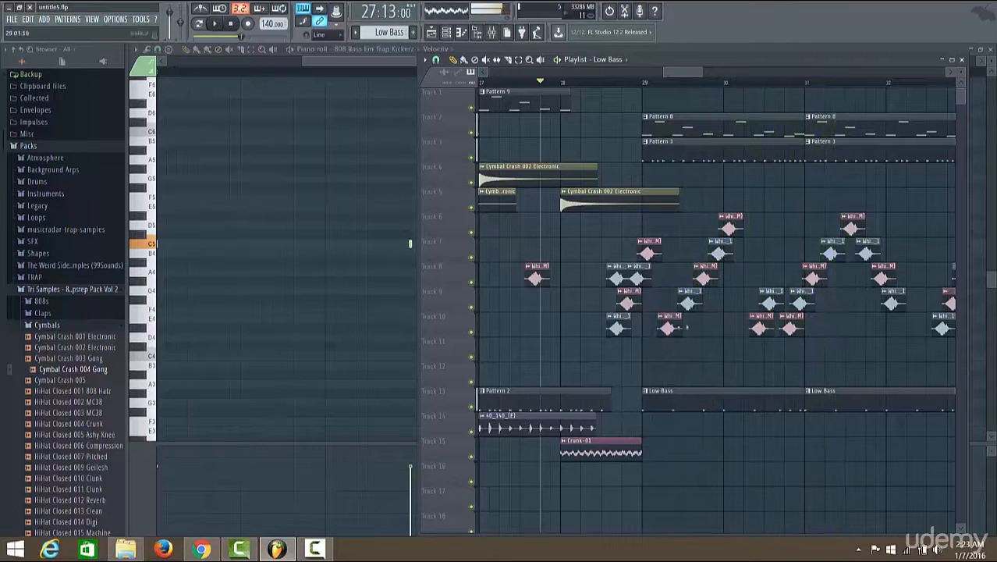
# Open the Low Bass clip at bar 29 in the piano roll, fit both bars in view and play its notes twice in pattern mode.
pyautogui.doubleClick(707, 404)
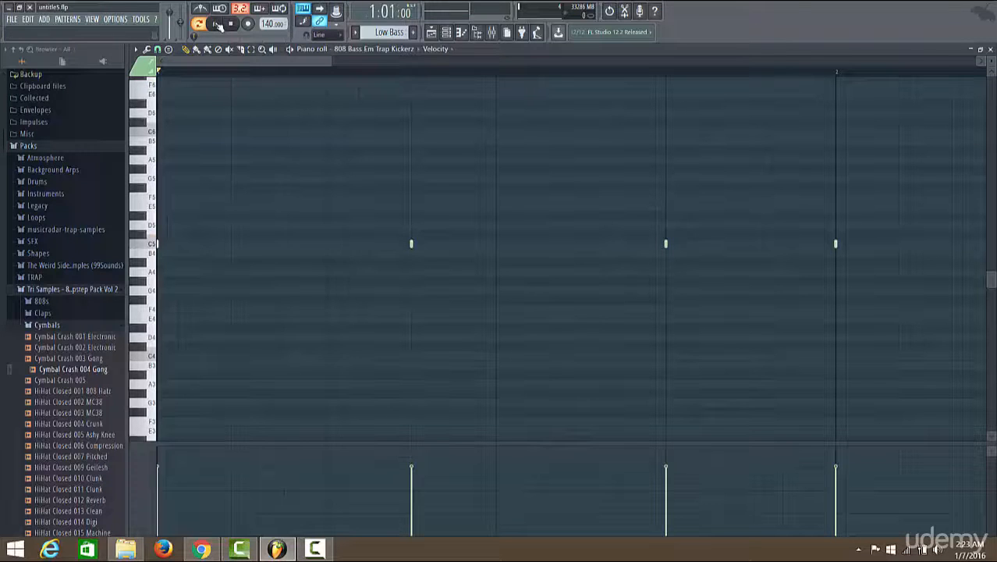
pyautogui.click(215, 24)
pyautogui.scroll(-2, 515, 72)
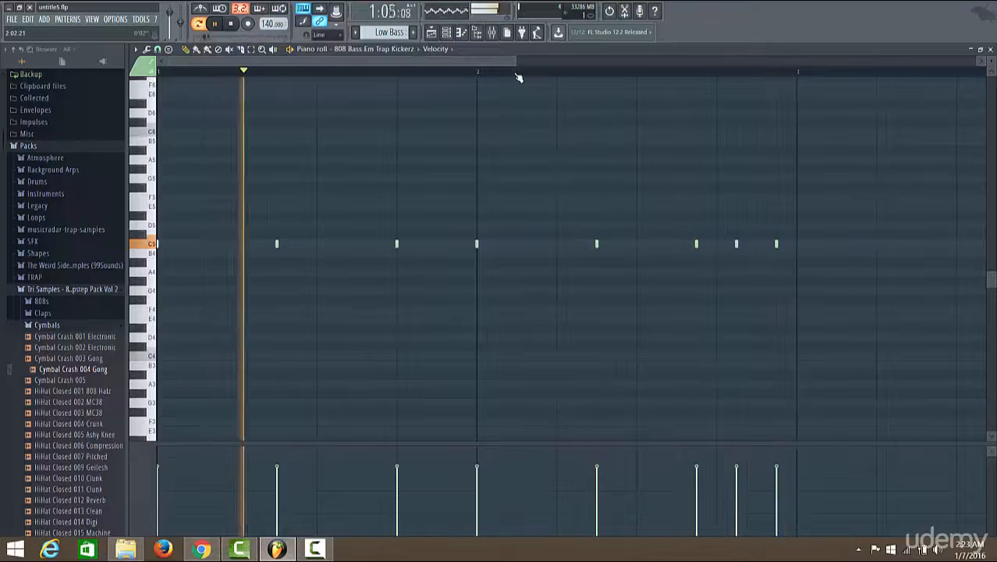
pyautogui.click(230, 23)
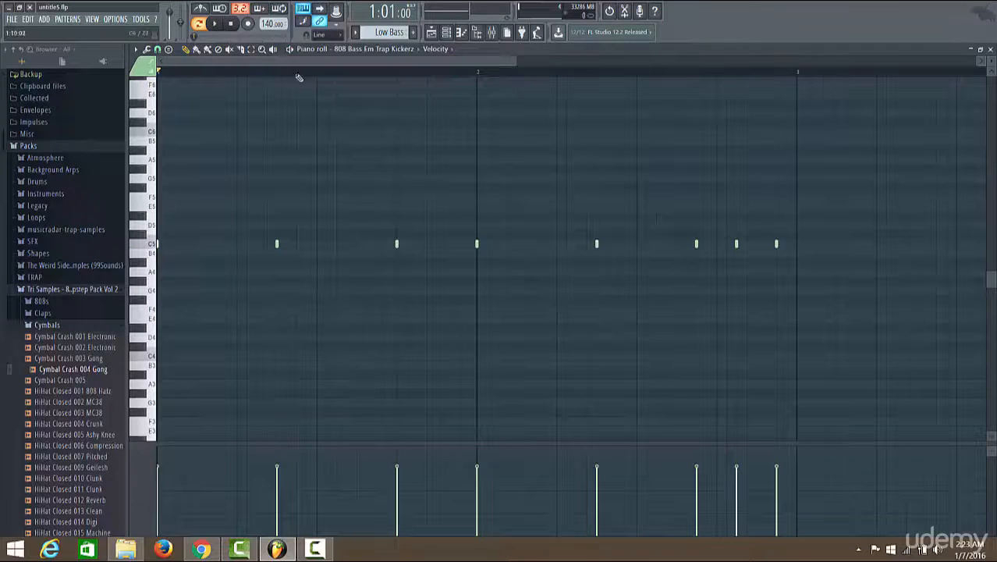
pyautogui.click(219, 24)
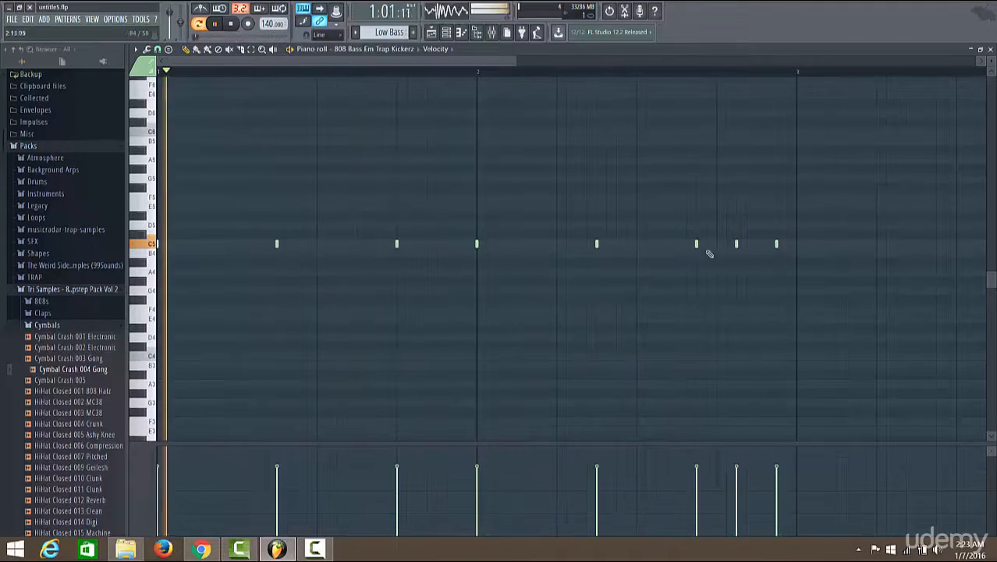
pyautogui.click(232, 26)
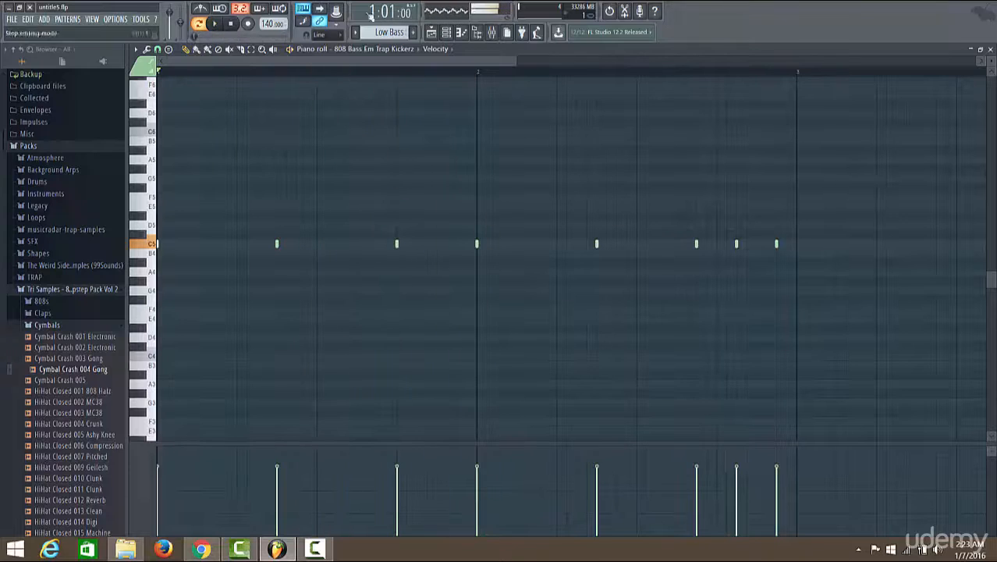
# Play the arrangement from 28:15 to hear the Low Bass with the other tracks, then stop.
pyautogui.click(431, 32)
pyautogui.click(631, 82)
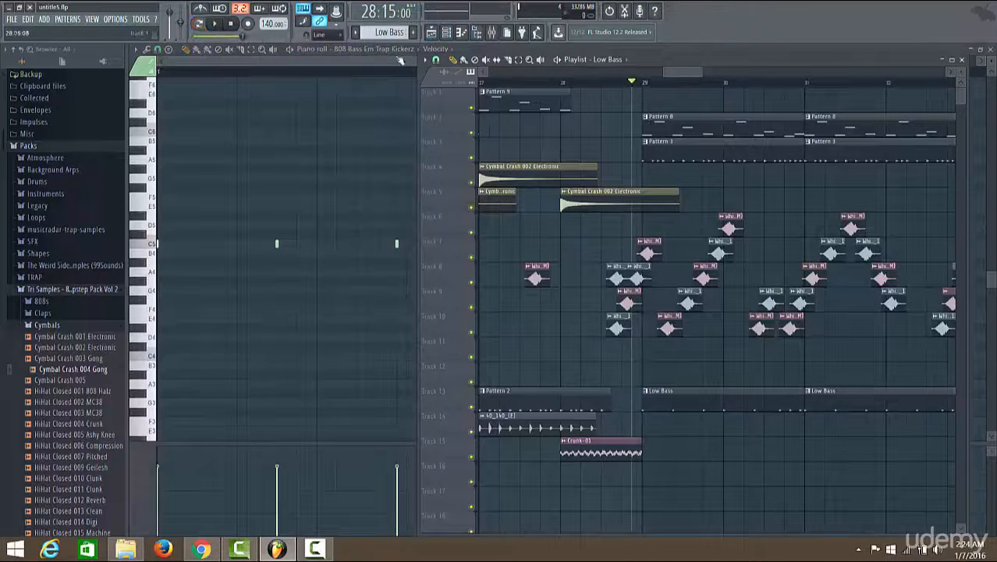
pyautogui.click(215, 23)
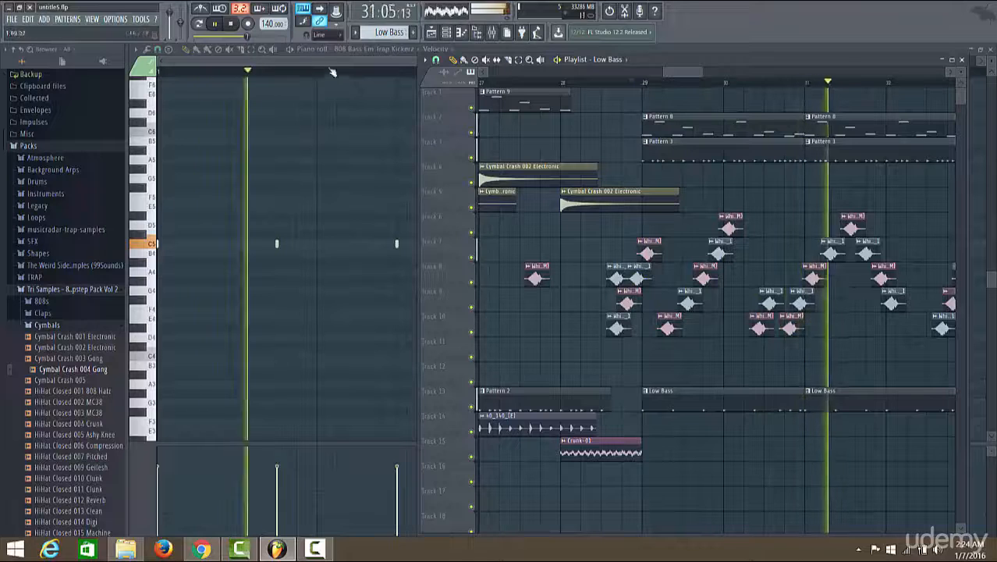
pyautogui.click(231, 24)
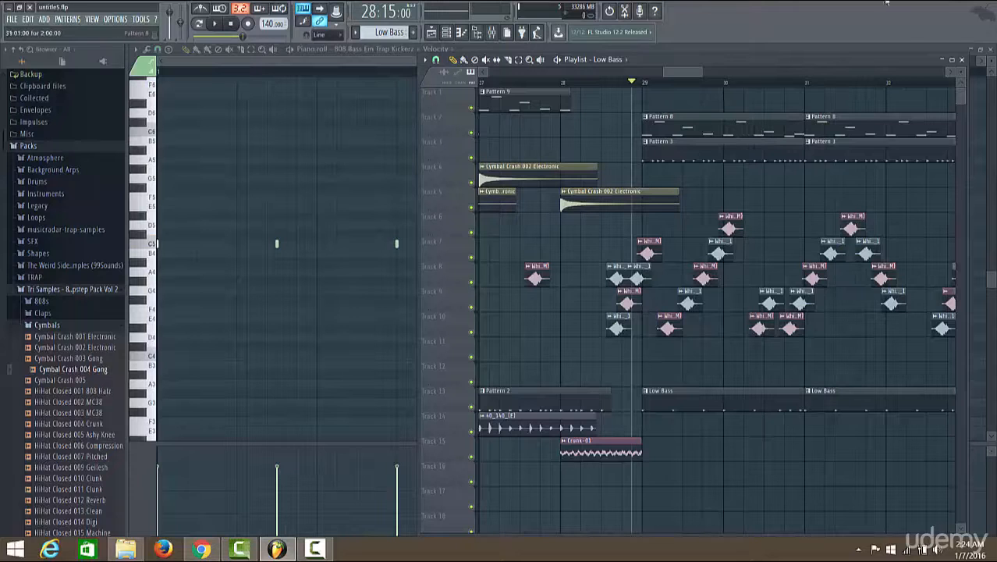
# Examine the intro clips from bar 1 of the playlist.
pyautogui.moveTo(696, 72); pyautogui.dragTo(476, 60)
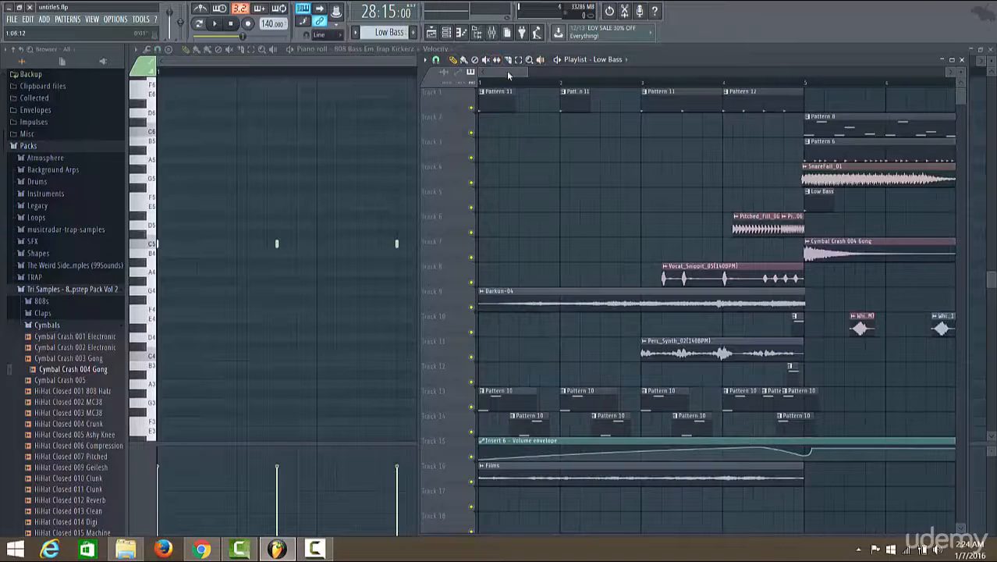
pyautogui.moveTo(506, 72)
pyautogui.mouseDown()
pyautogui.moveTo(737, 89)
pyautogui.moveTo(695, 99)
pyautogui.moveTo(730, 71)
pyautogui.moveTo(778, 71)
pyautogui.moveTo(499, 81)
pyautogui.mouseUp()
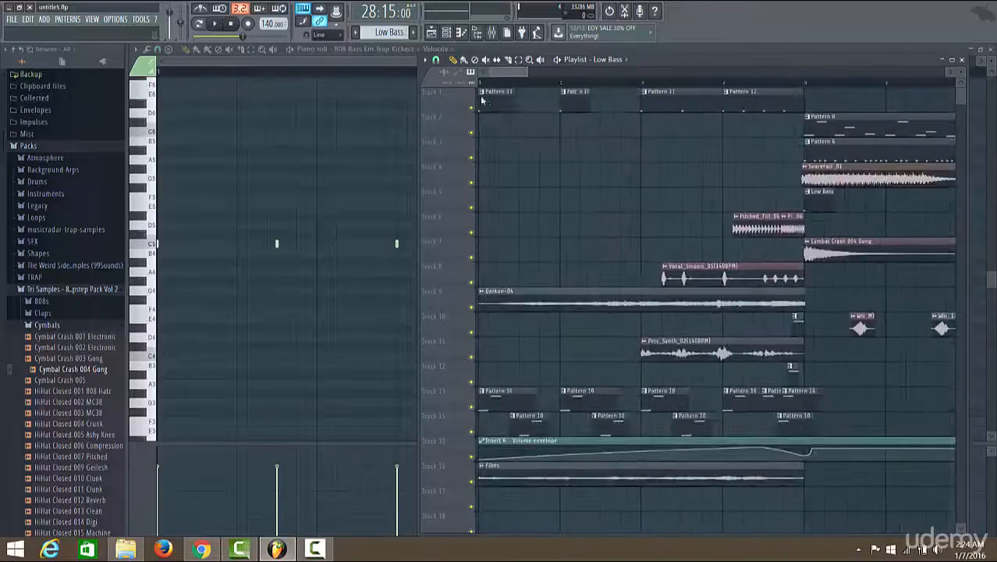